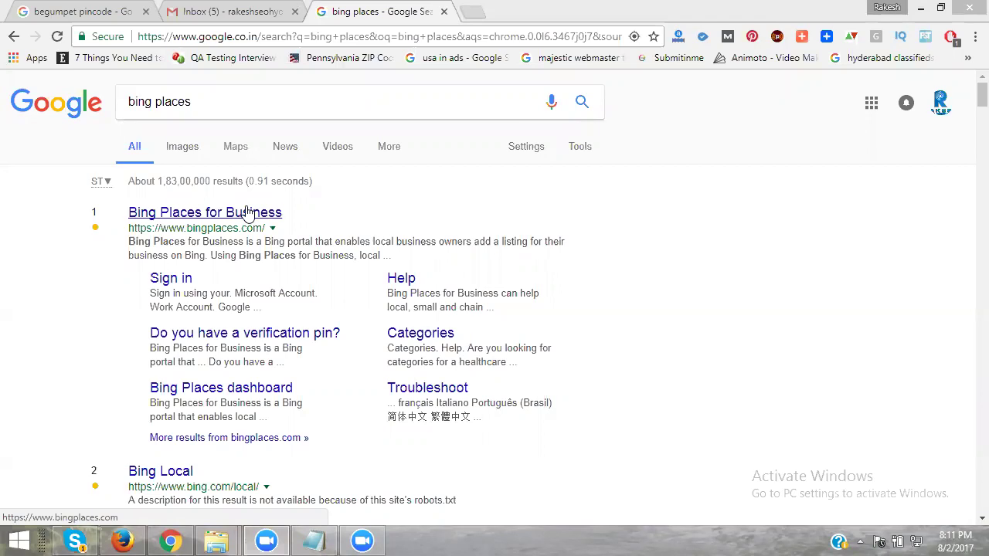
# - Open the 'Bing Places for Business' search result in a new tab
pyautogui.middleClick(247, 213)
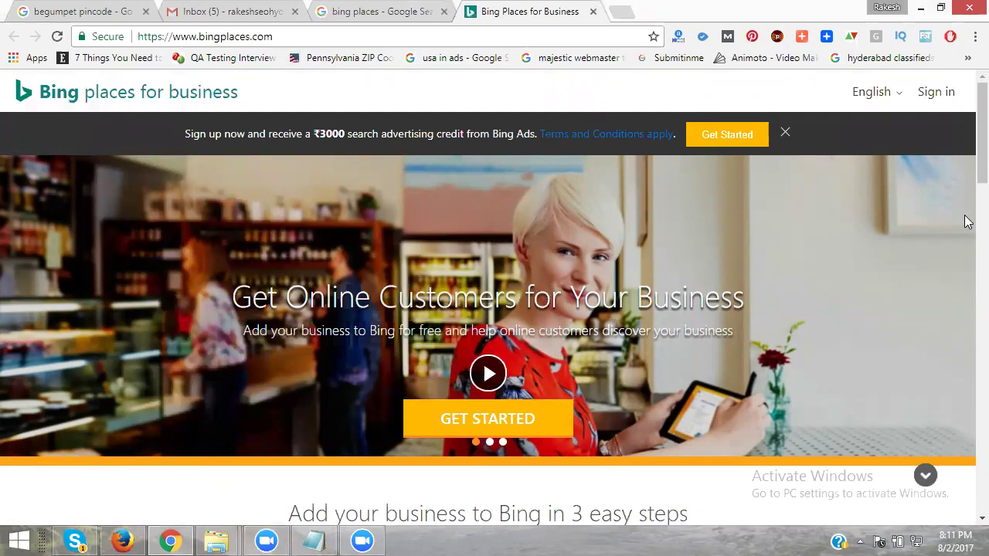
# - Start signing in to Bing Places using a Google account
pyautogui.click(936, 99)
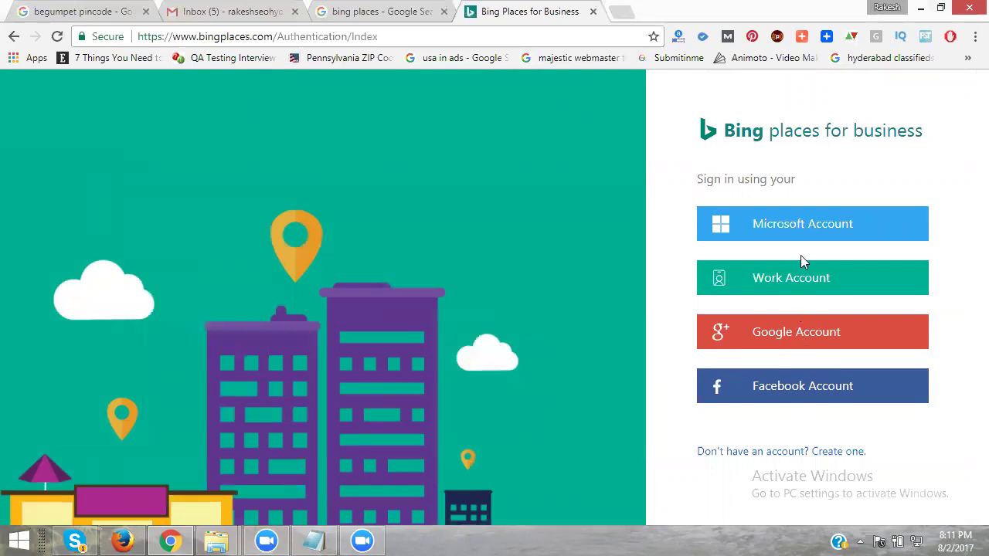
pyautogui.click(804, 343)
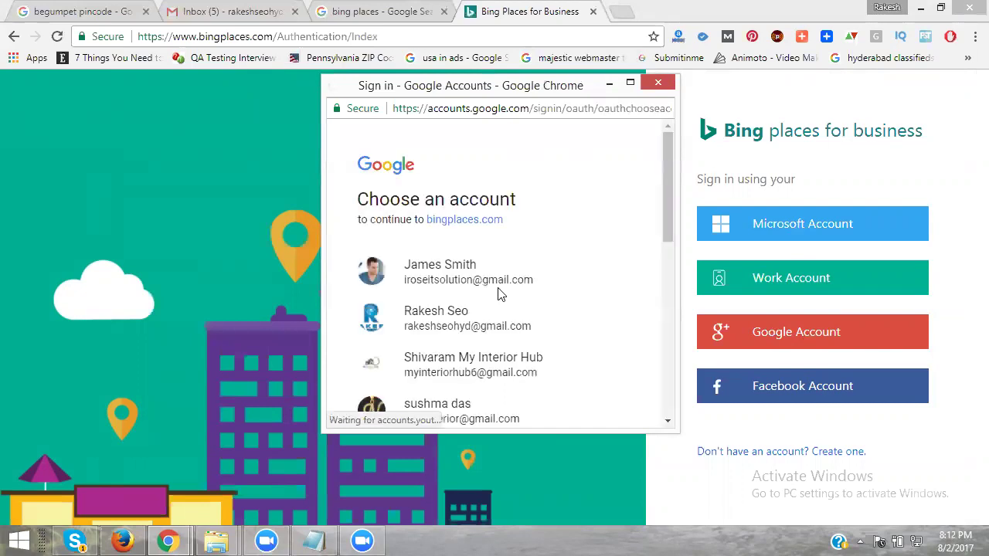
# - Pick the Google account to sign in with and enter the contact phone number
pyautogui.click(450, 326)
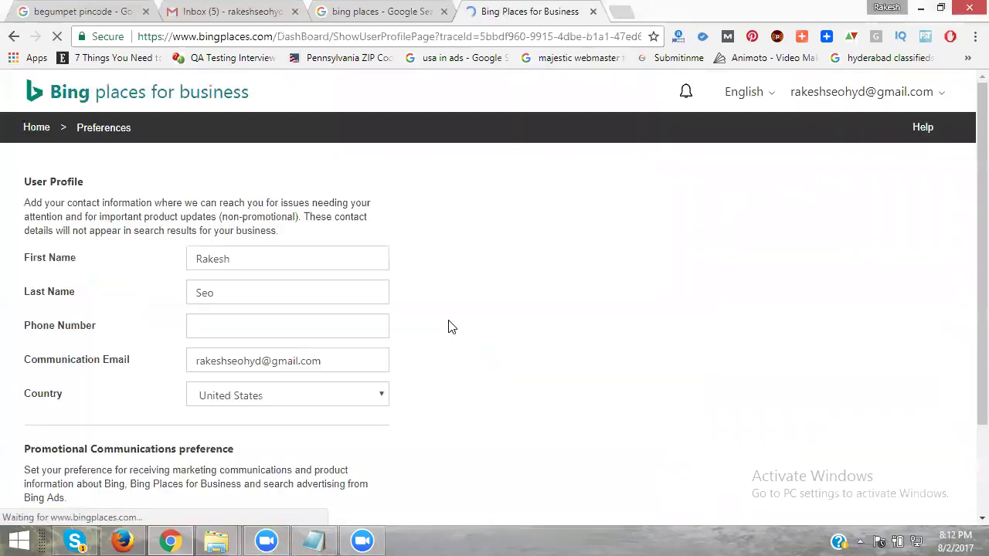
pyautogui.click(235, 330)
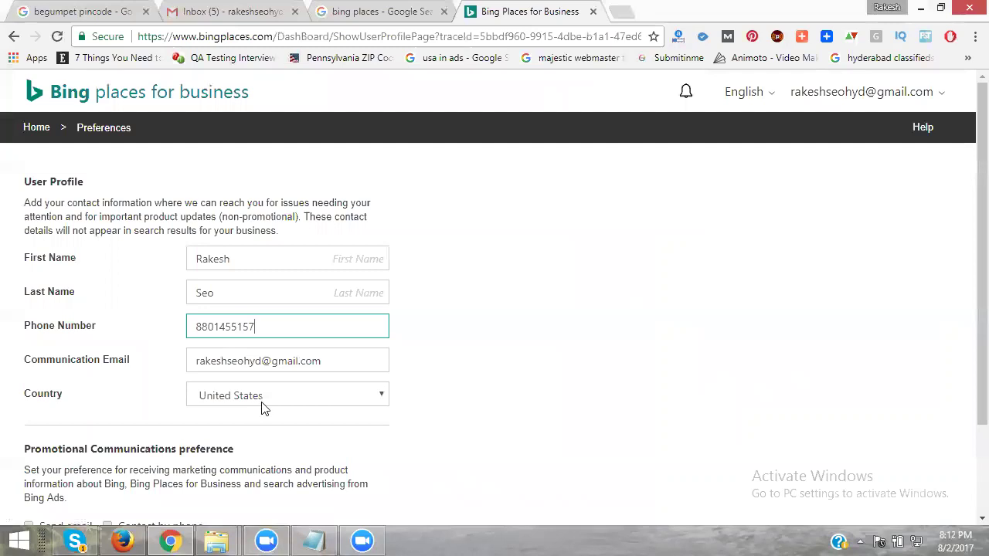
# - Set country to India, opt in to email and phone contact, and submit the profile
pyautogui.click(263, 403)
pyautogui.click(262, 294)
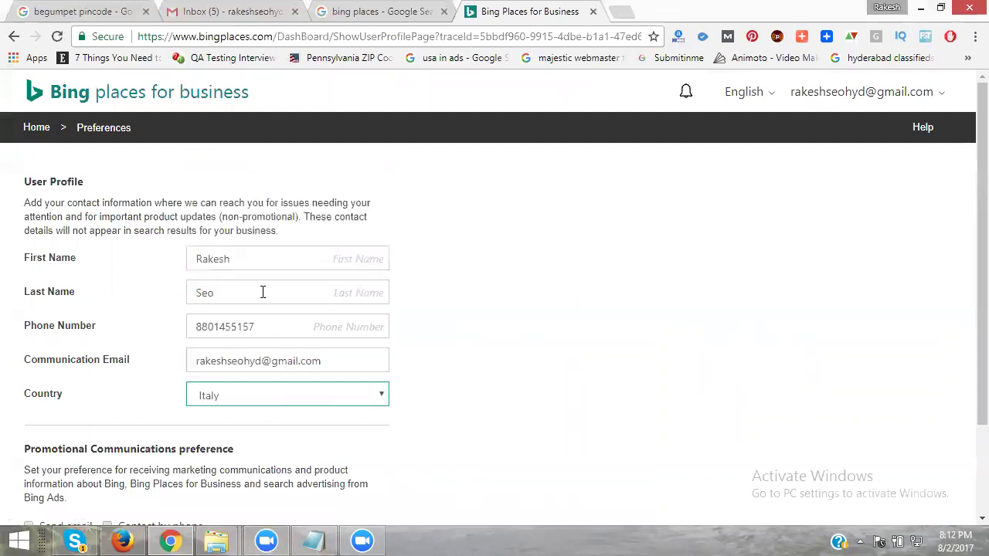
pyautogui.write('india')
pyautogui.scroll(-2, 466, 328)
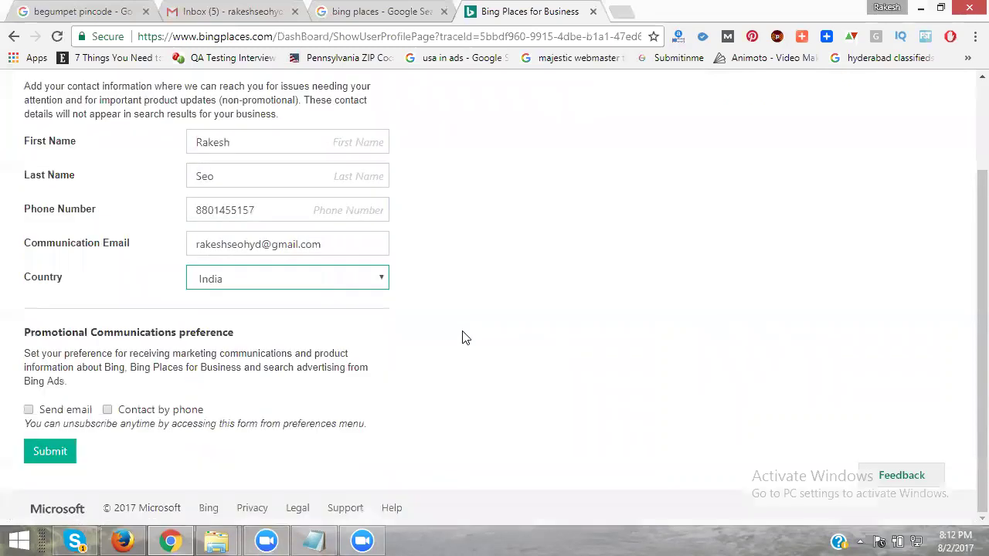
pyautogui.click(28, 410)
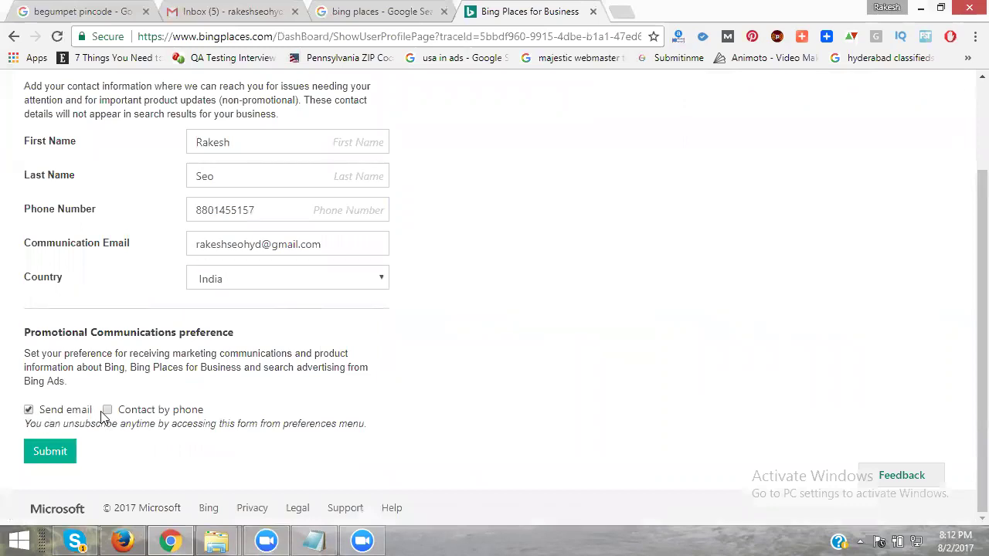
pyautogui.click(107, 410)
pyautogui.click(57, 458)
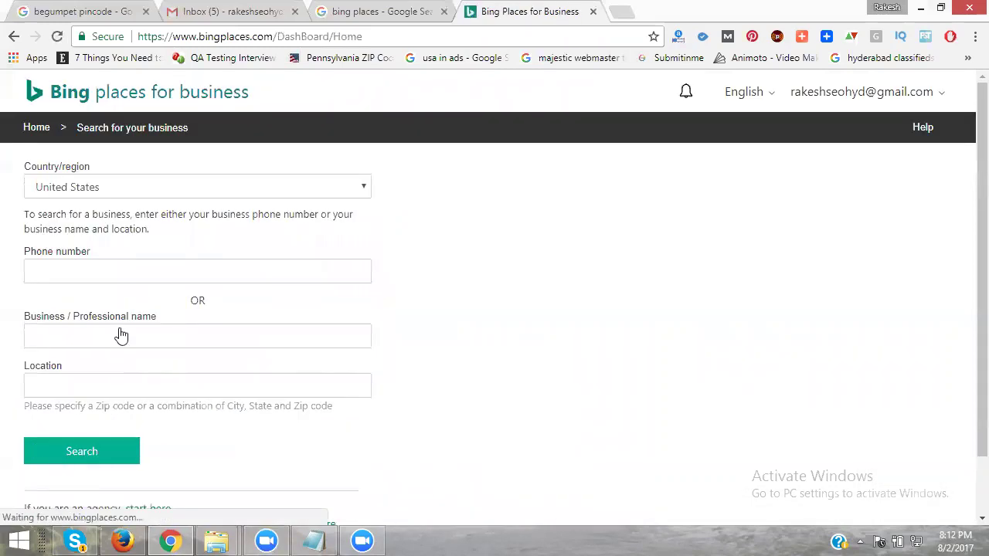
# - Set the search country to India and enter 'digital marketing company in hyderabad' as business name
pyautogui.click(171, 197)
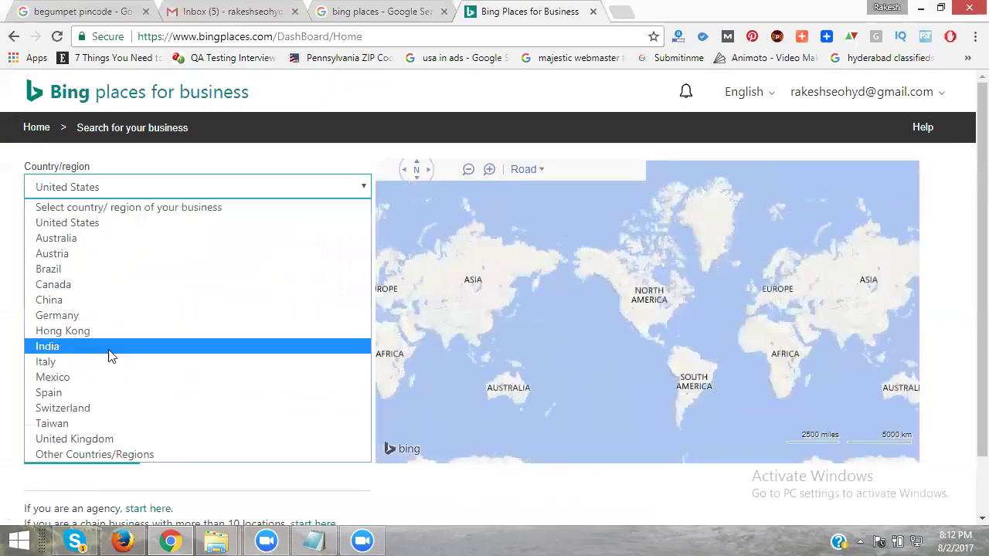
pyautogui.click(108, 347)
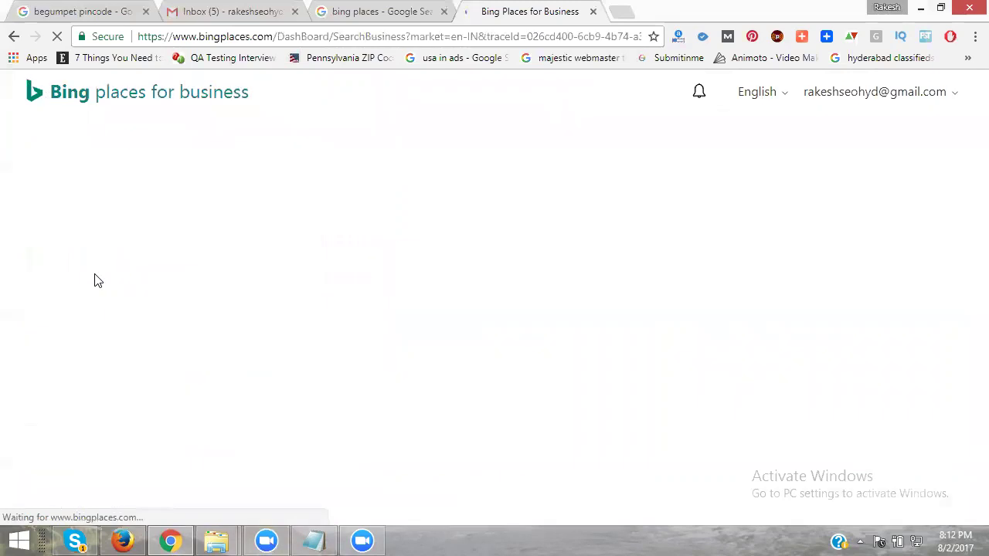
pyautogui.click(102, 268)
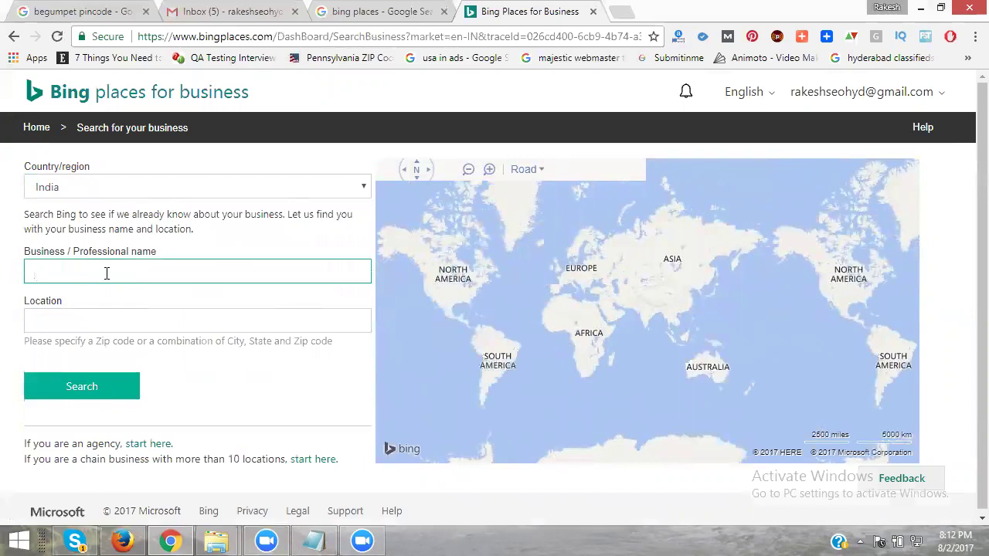
pyautogui.write('digi')
pyautogui.write('tal market')
pyautogui.write('ing coman')
pyautogui.write('y in hy')
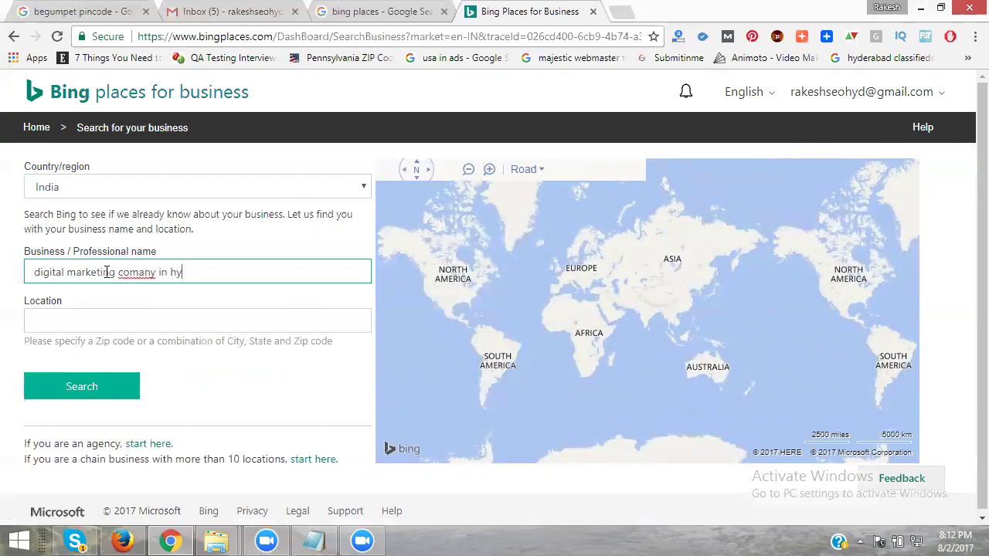
pyautogui.write('derabad')
# - Set location to 'hyderabad', correct the 'comany' typo, and run the business search
pyautogui.doubleClick(196, 272)
pyautogui.hotkey('ctrl', 'c')
pyautogui.click(187, 324)
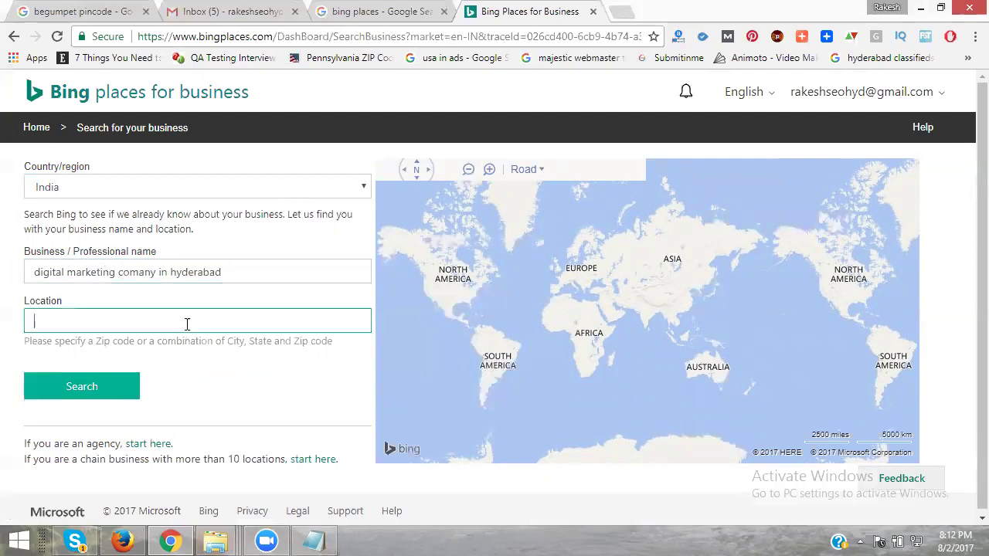
pyautogui.hotkey('ctrl', 'v')
pyautogui.click(137, 273)
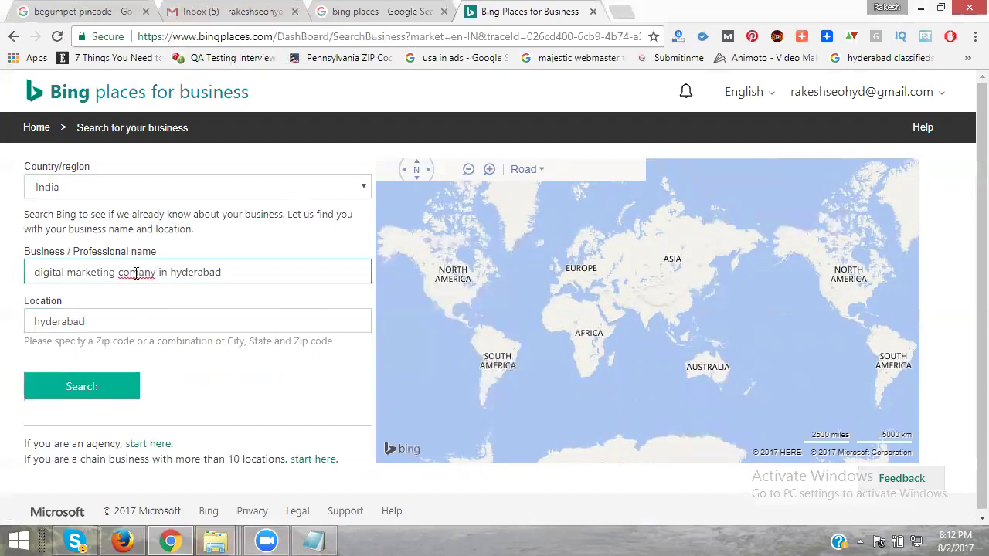
pyautogui.write('p')
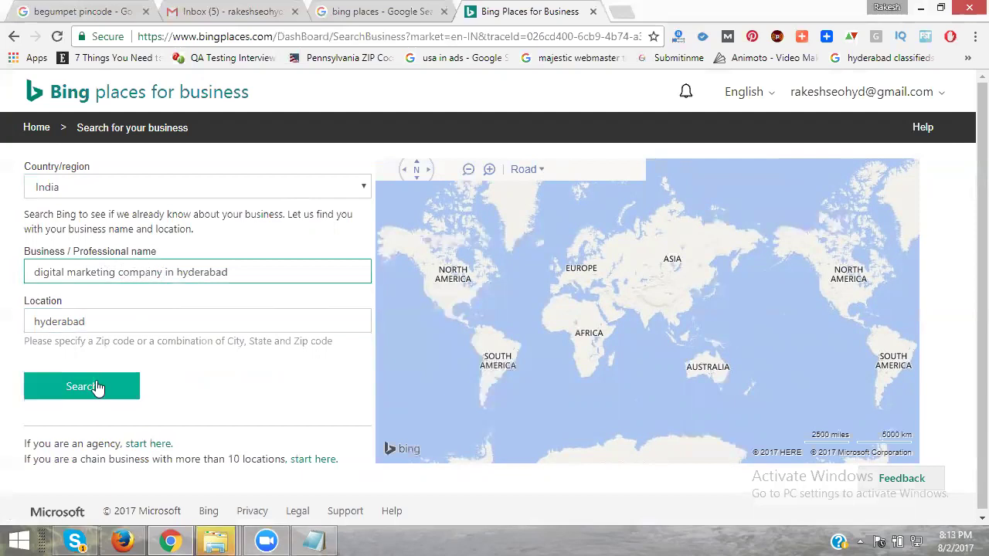
pyautogui.click(97, 388)
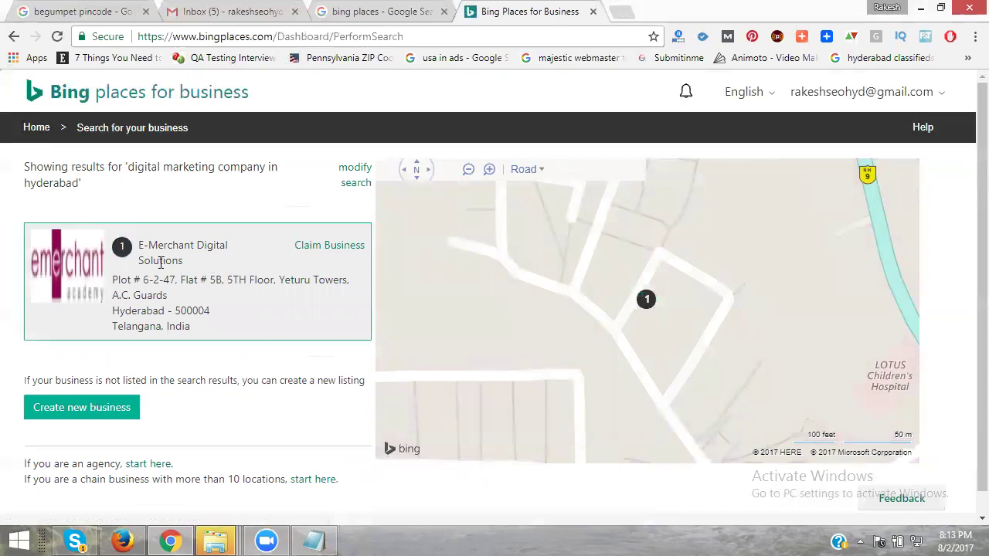
# - Create a new business listing named 'Digital Marketing Company in Hyderabad'
pyautogui.click(94, 414)
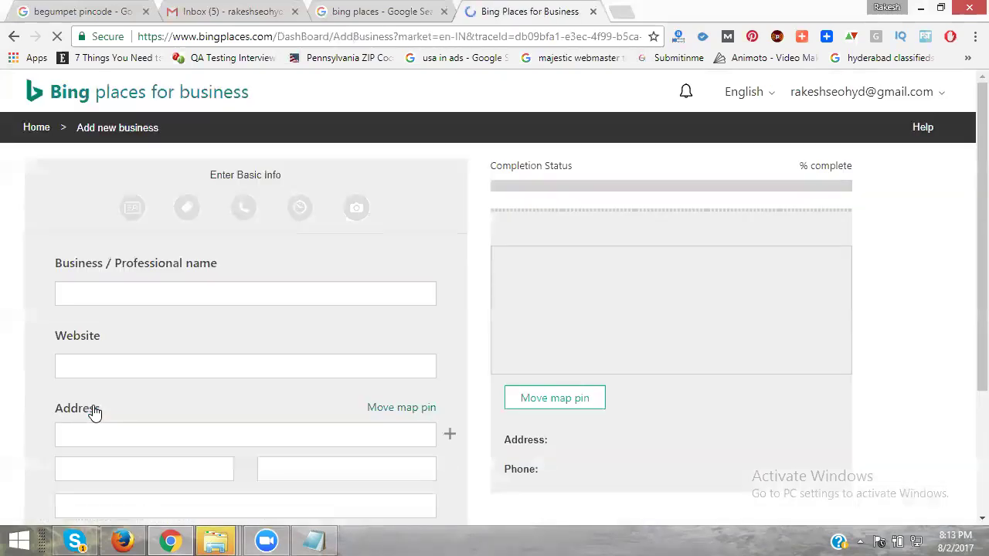
pyautogui.click(125, 296)
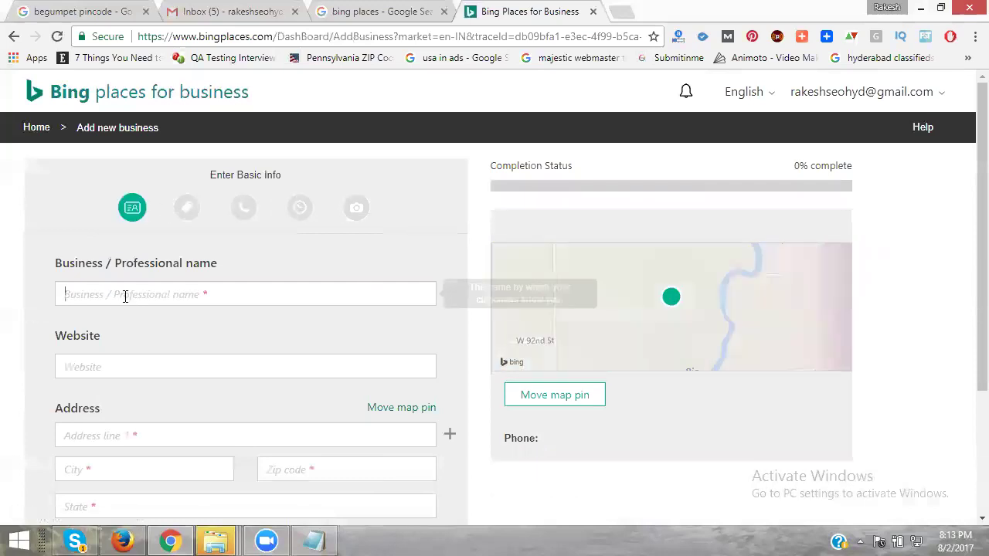
pyautogui.write('Digit')
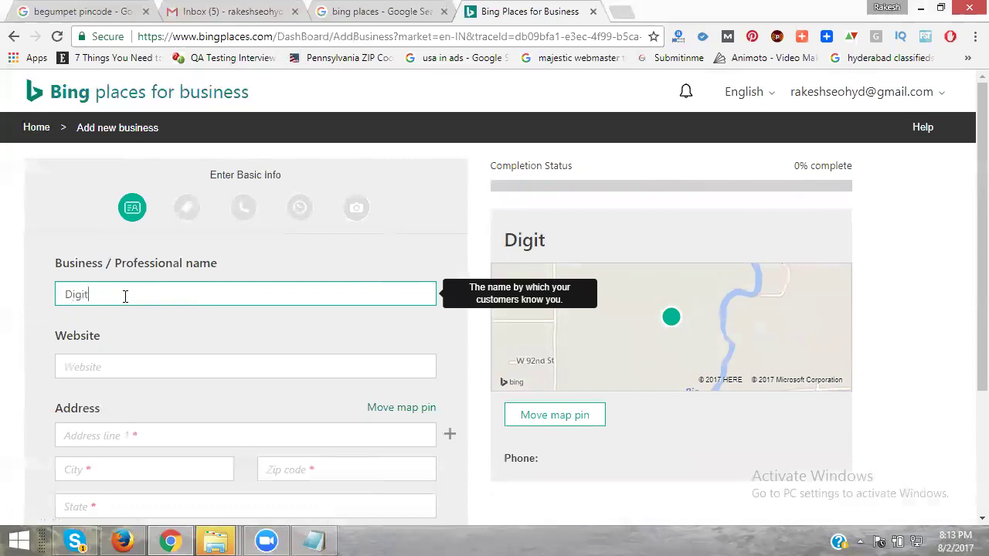
pyautogui.write('al Marke')
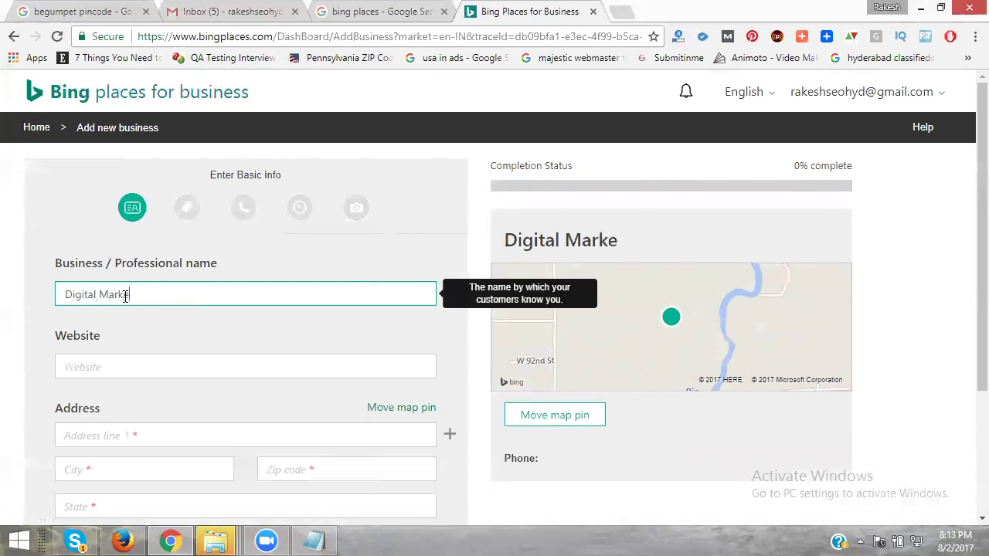
pyautogui.write('ting Compa')
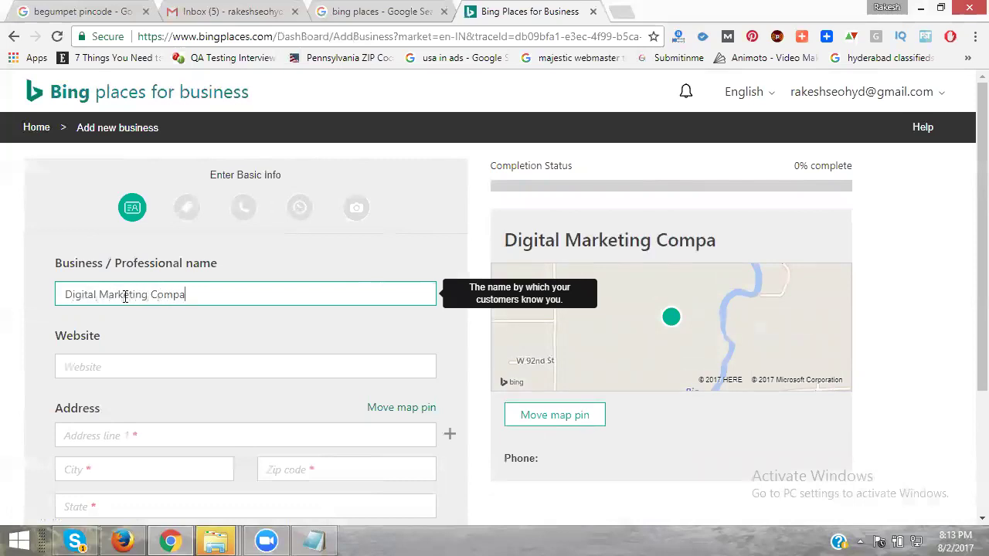
pyautogui.write('ny in Hyd')
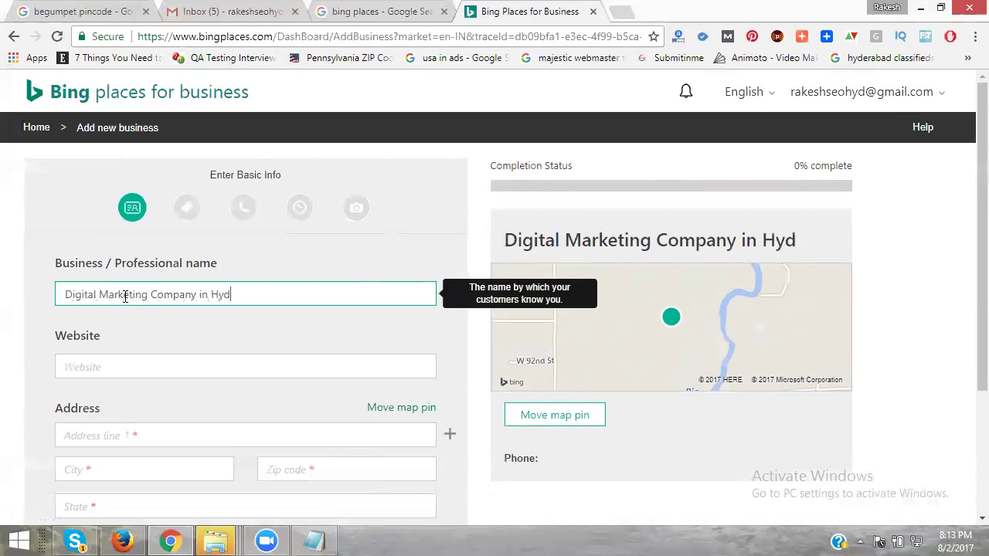
pyautogui.write('erabad')
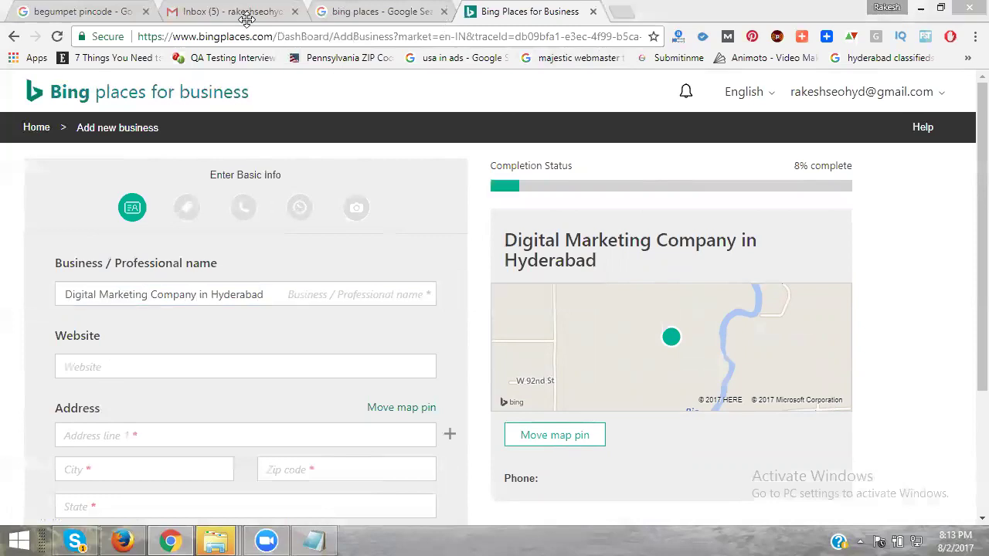
# - Load rakeshtechsolutions.com in a new tab and close the two folder windows
pyautogui.click(620, 12)
pyautogui.write('ra')
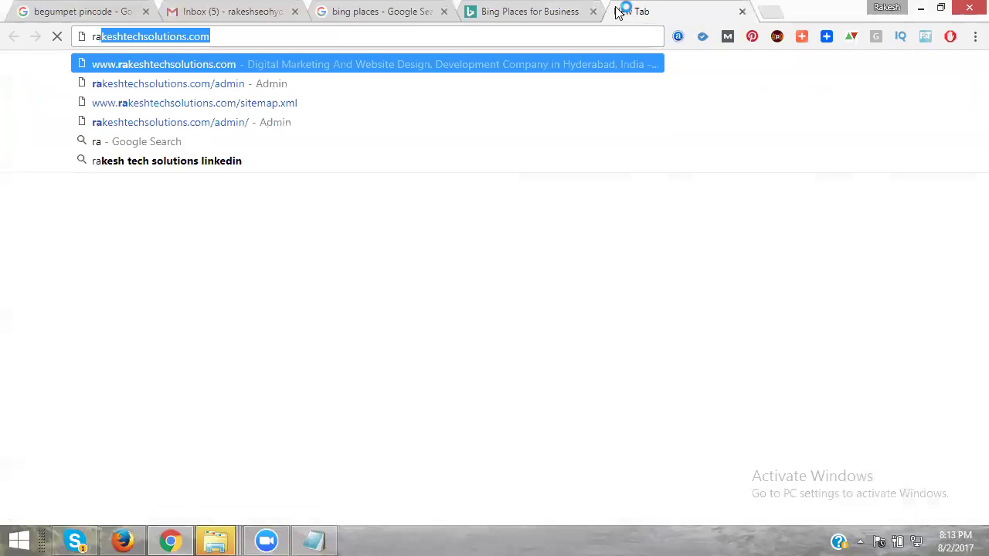
pyautogui.press('Return')
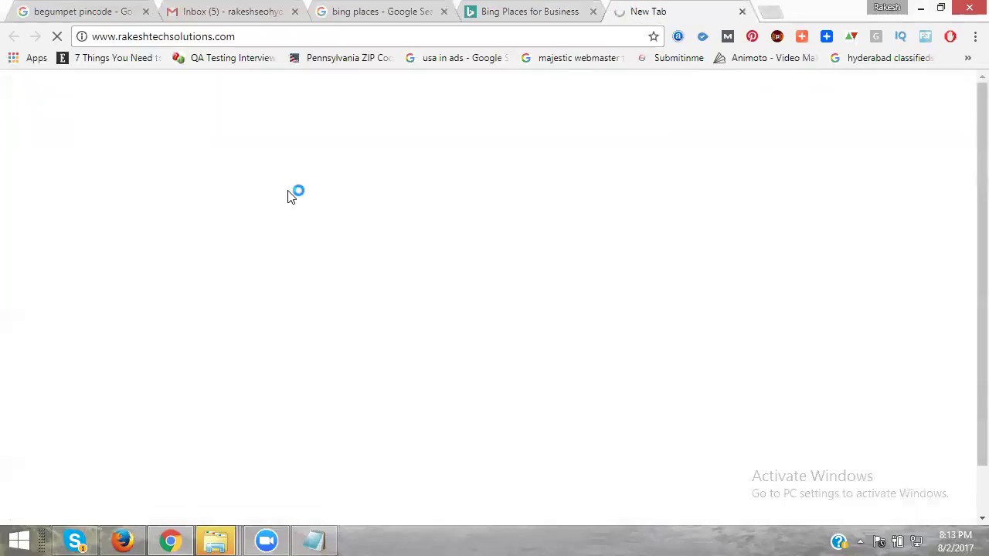
pyautogui.moveTo(216, 541)
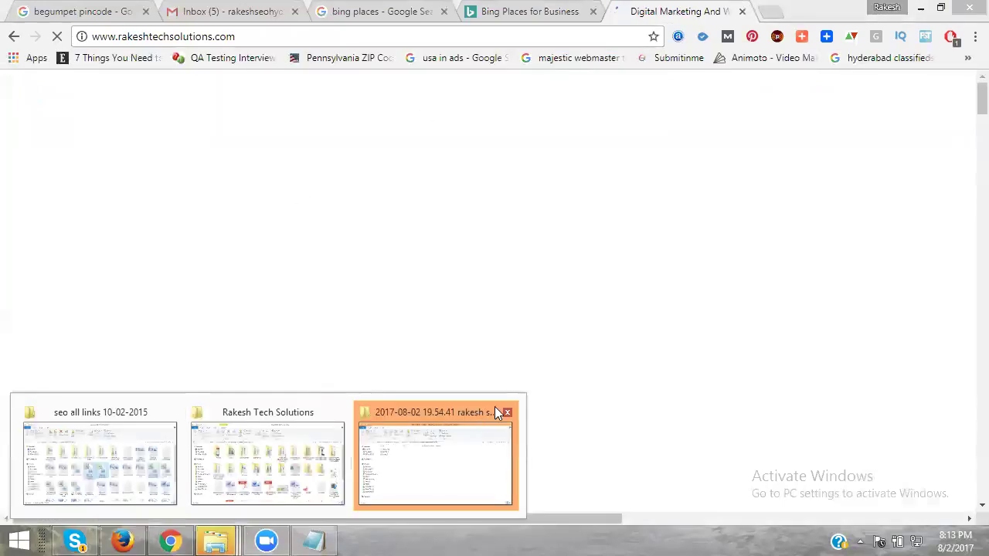
pyautogui.click(506, 412)
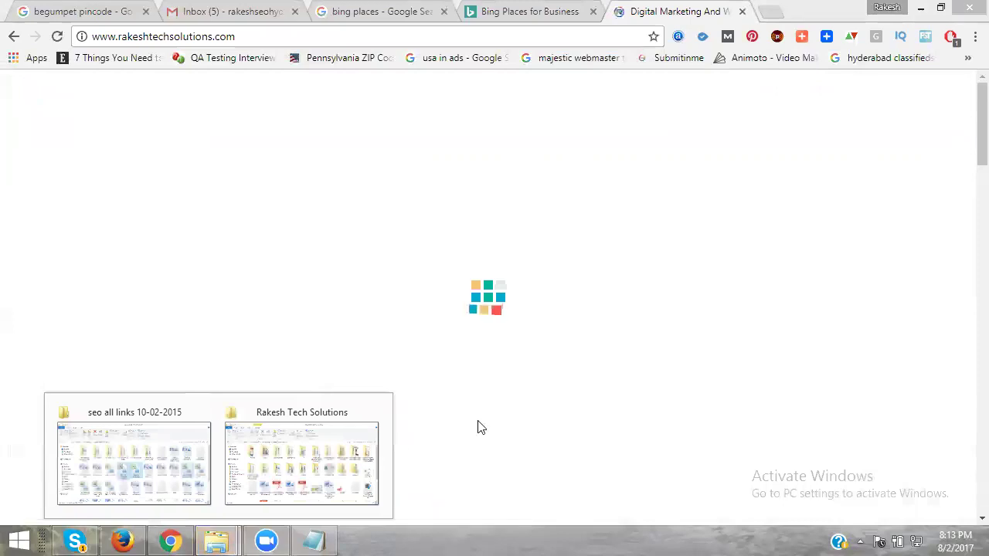
pyautogui.click(374, 413)
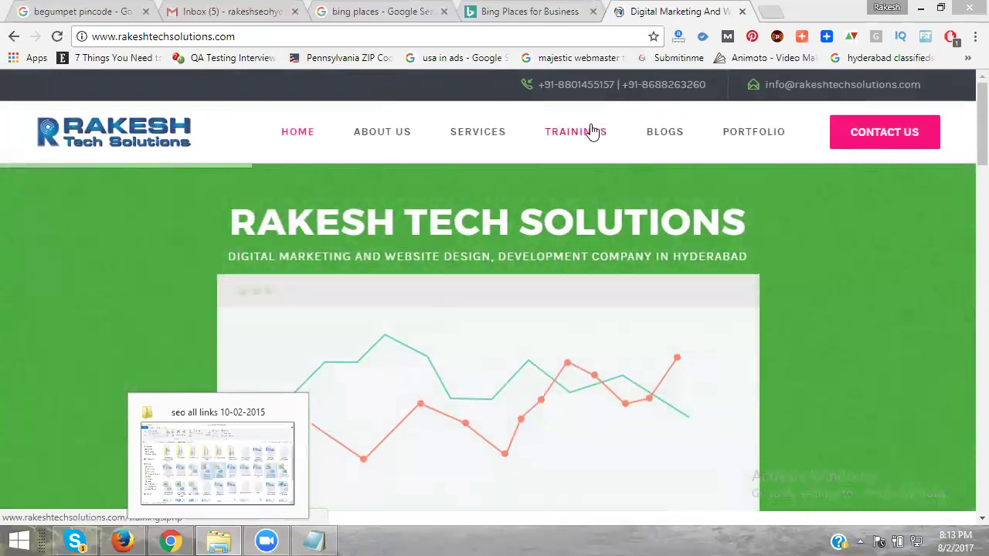
# - Open the Digital Marketing service page and select its web address
pyautogui.click(490, 134)
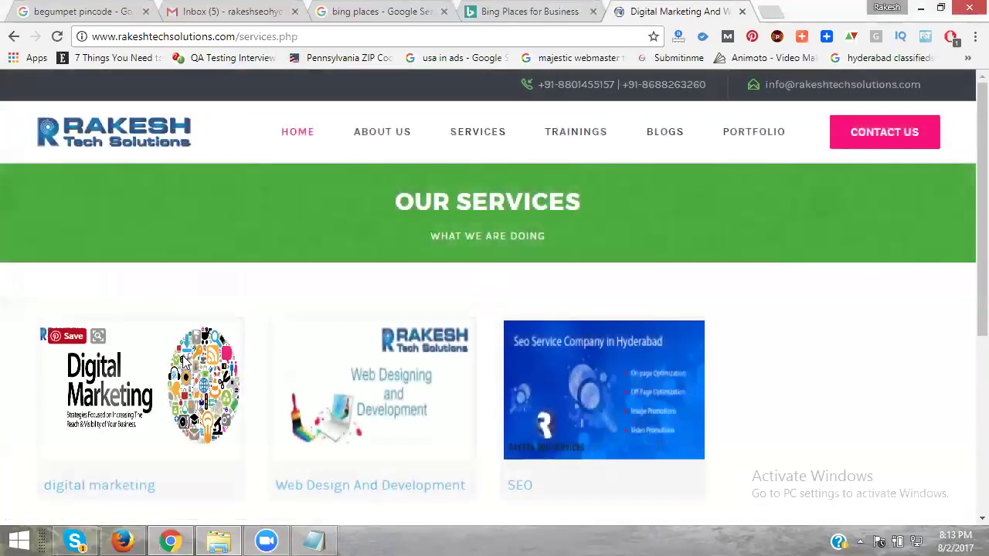
pyautogui.click(183, 362)
pyautogui.click(274, 37)
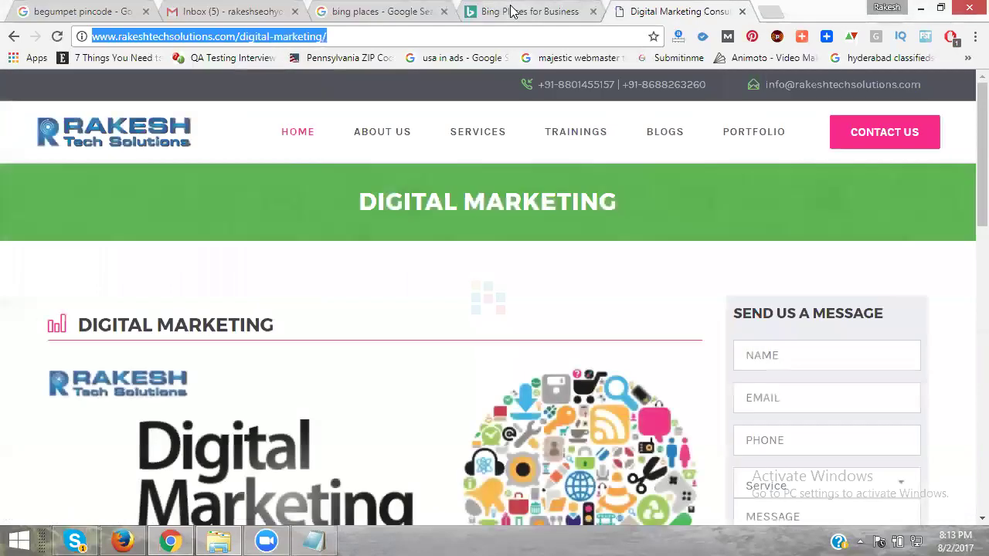
pyautogui.click(510, 11)
# - Paste the digital-marketing page URL into the Website field
pyautogui.click(221, 365)
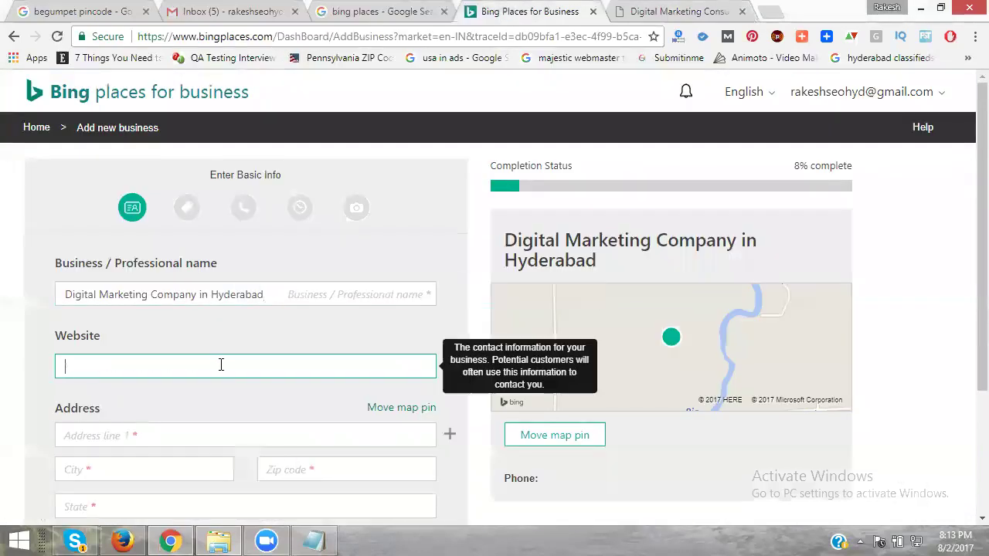
pyautogui.write('http://www.rakeshtechsolutions.com/digital-marketing/')
pyautogui.scroll(-2, 181, 341)
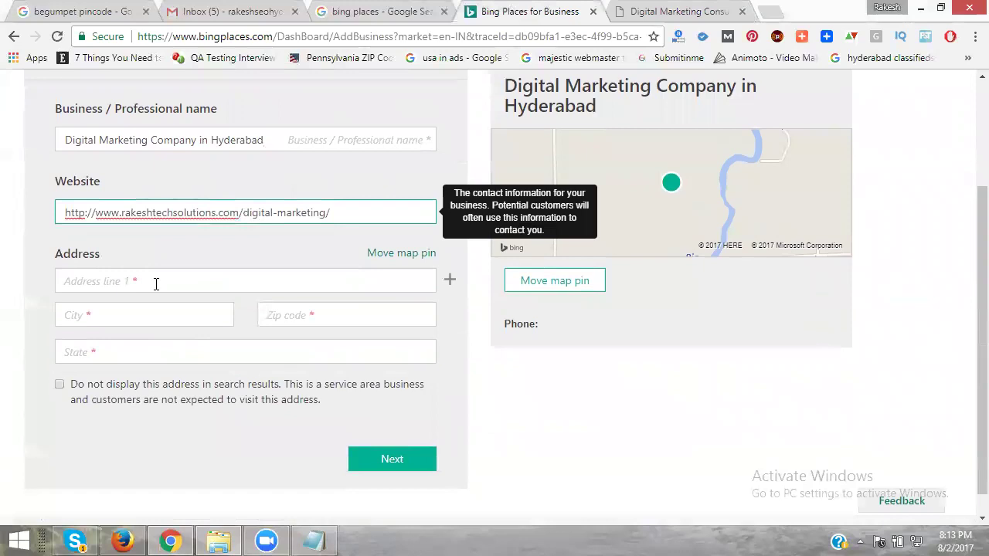
# - Copy the building and floor address from the notes into Address line 1
pyautogui.click(313, 541)
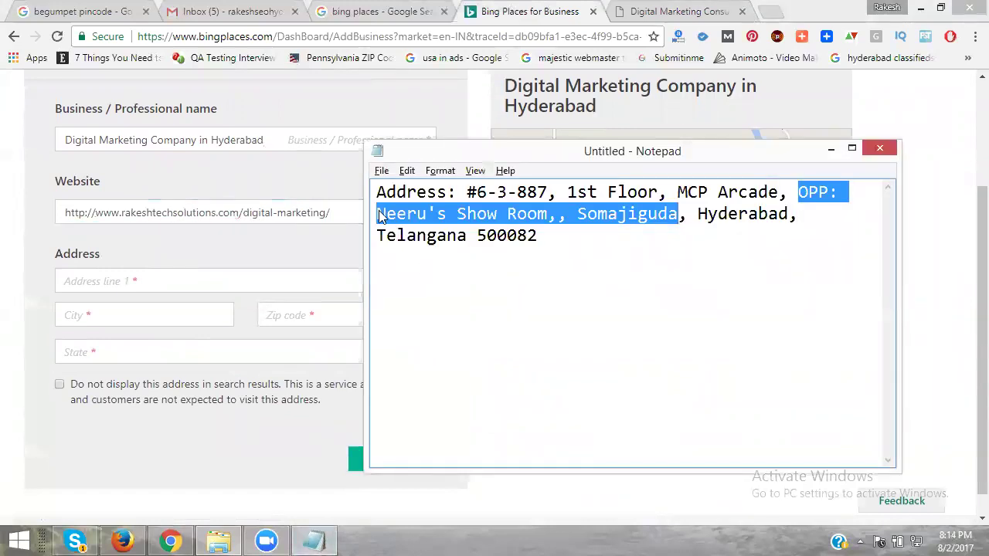
pyautogui.moveTo(467, 192)
pyautogui.mouseDown()
pyautogui.moveTo(798, 192)
pyautogui.moveTo(787, 192)
pyautogui.mouseUp()
pyautogui.click(227, 280)
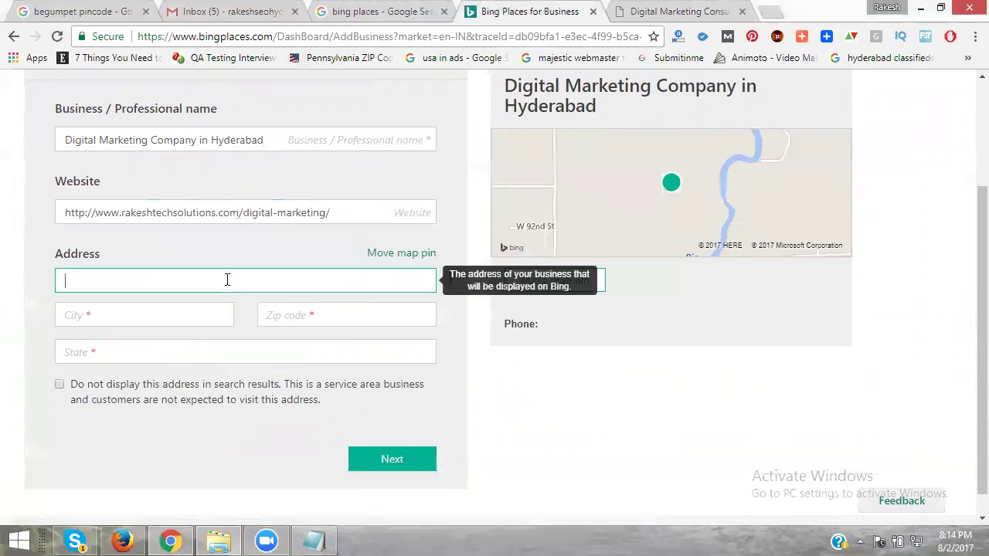
pyautogui.write('#6-3-887, 1st Floor, MCP Arcade,')
# - Add Address line 2 with the landmark and Somajiguda locality copied from the notes
pyautogui.click(452, 308)
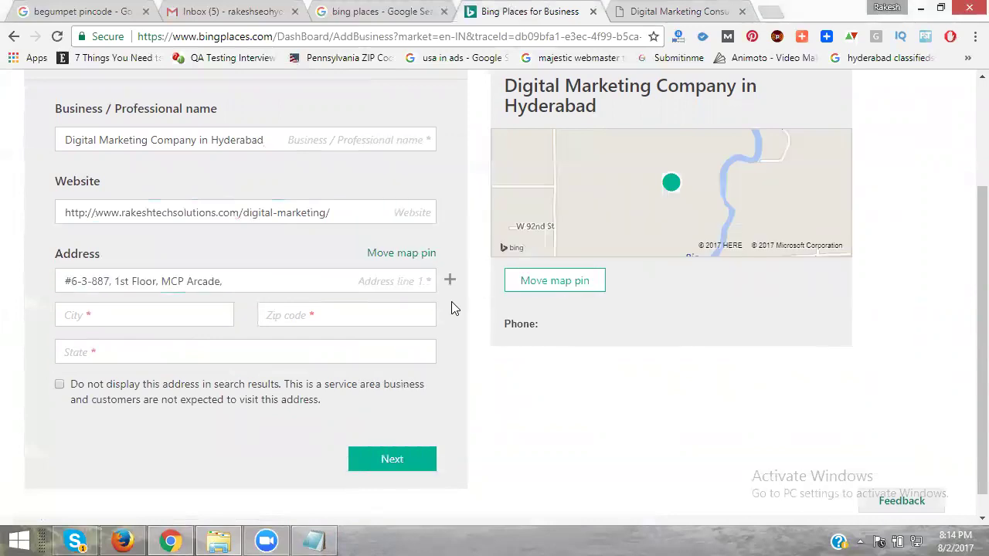
pyautogui.click(313, 541)
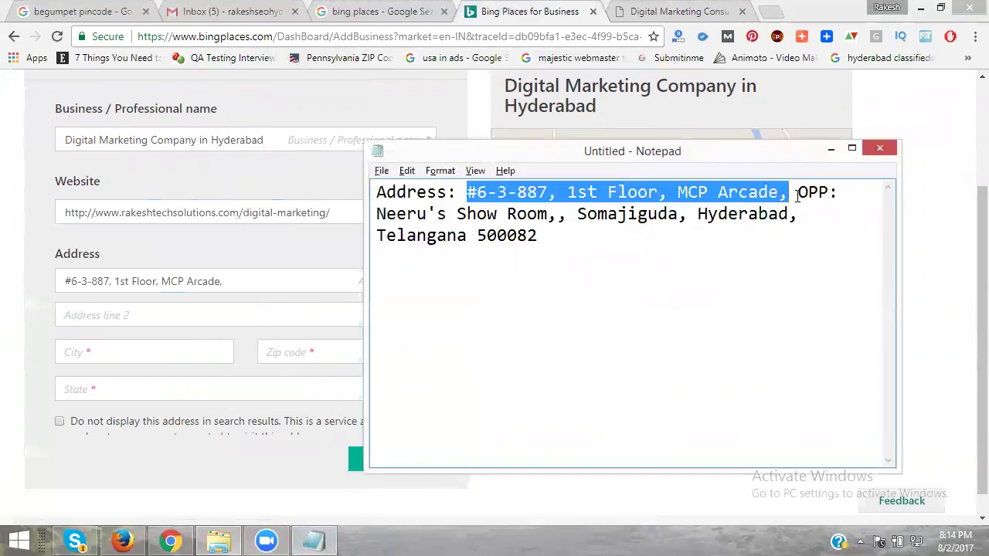
pyautogui.moveTo(797, 194); pyautogui.dragTo(680, 216)
pyautogui.hotkey('ctrl', 'c')
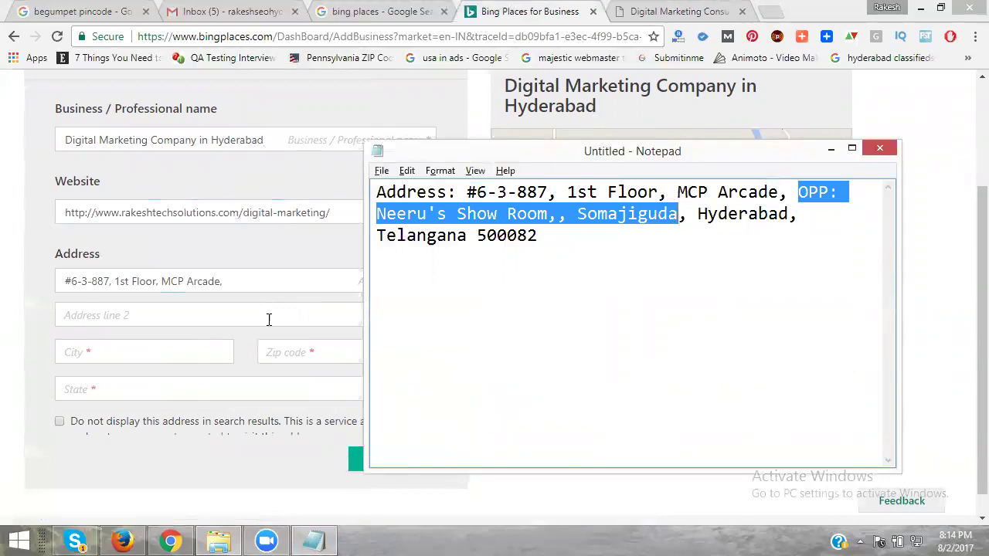
pyautogui.click(230, 314)
pyautogui.hotkey('ctrl', 'v')
# - Enter city Hyderabad, zip 500082 and state telangana
pyautogui.click(193, 348)
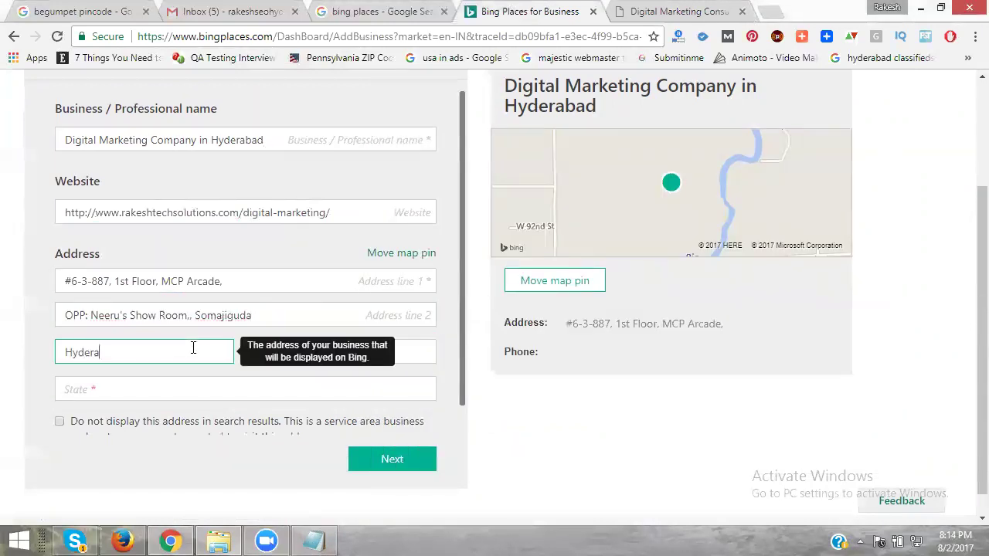
pyautogui.write('bad')
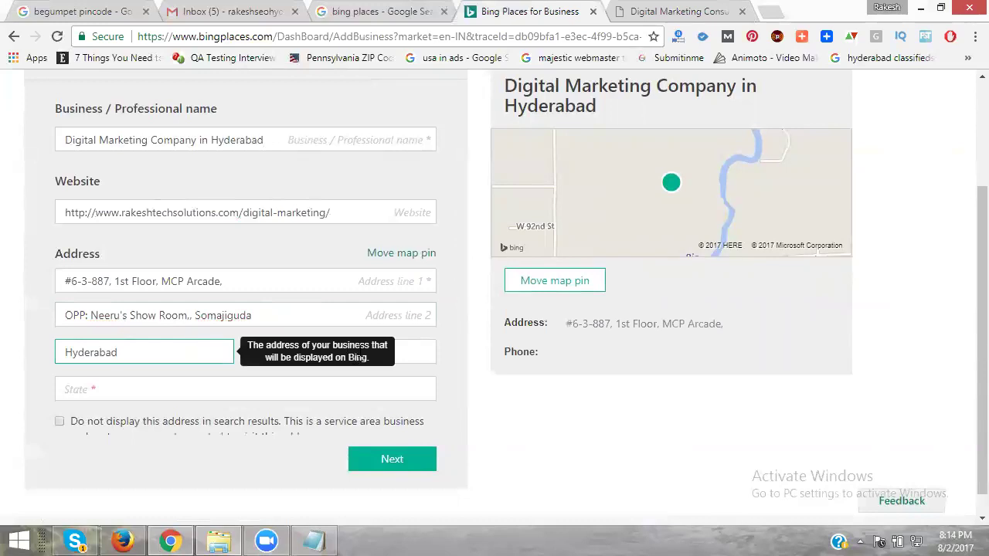
pyautogui.hotkey('alt', 'Tab')
pyautogui.hotkey('alt', 'Tab')
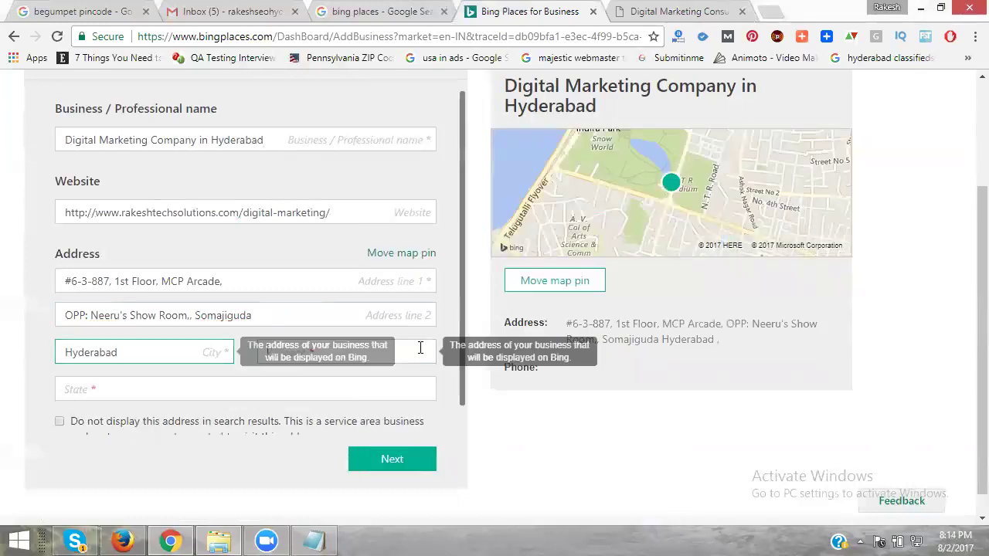
pyautogui.click(421, 349)
pyautogui.write('500082')
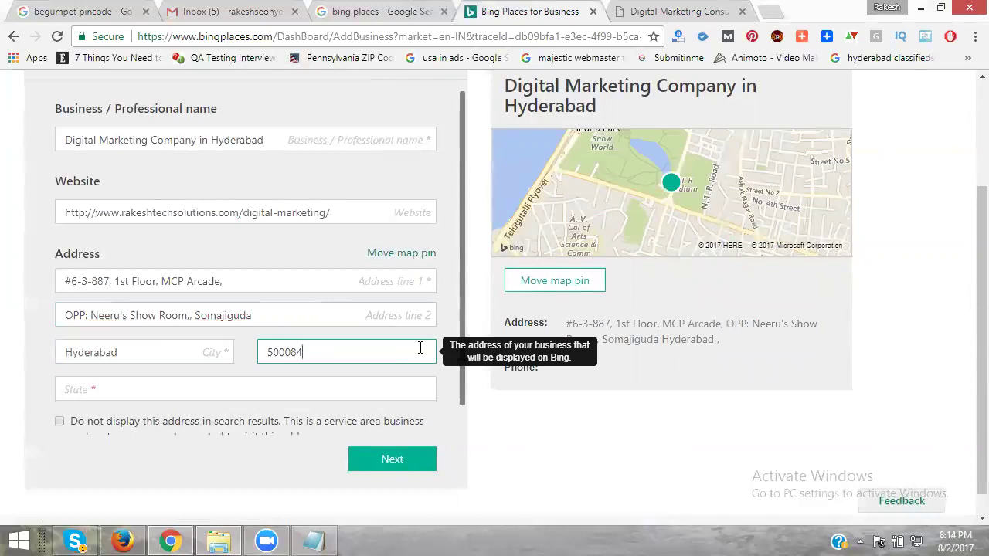
pyautogui.click(327, 394)
pyautogui.write('telang')
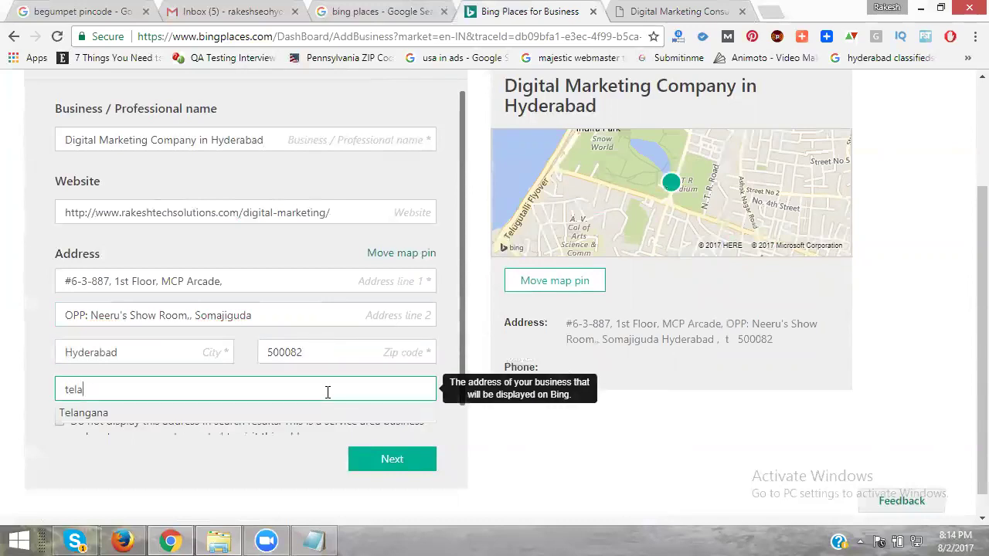
pyautogui.write('ana')
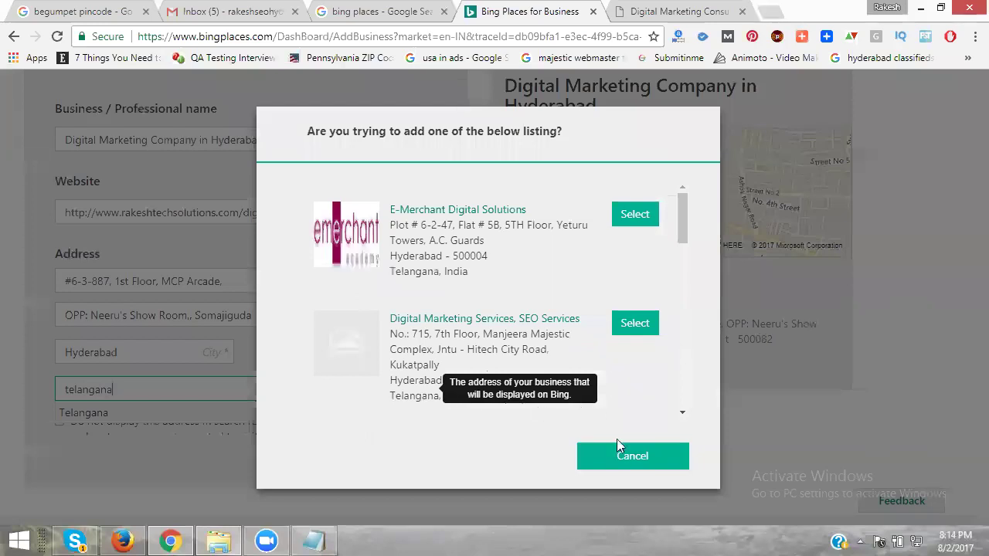
# - Cancel the 'Are you trying to add one of the below listing?' suggestions dialog
pyautogui.click(624, 458)
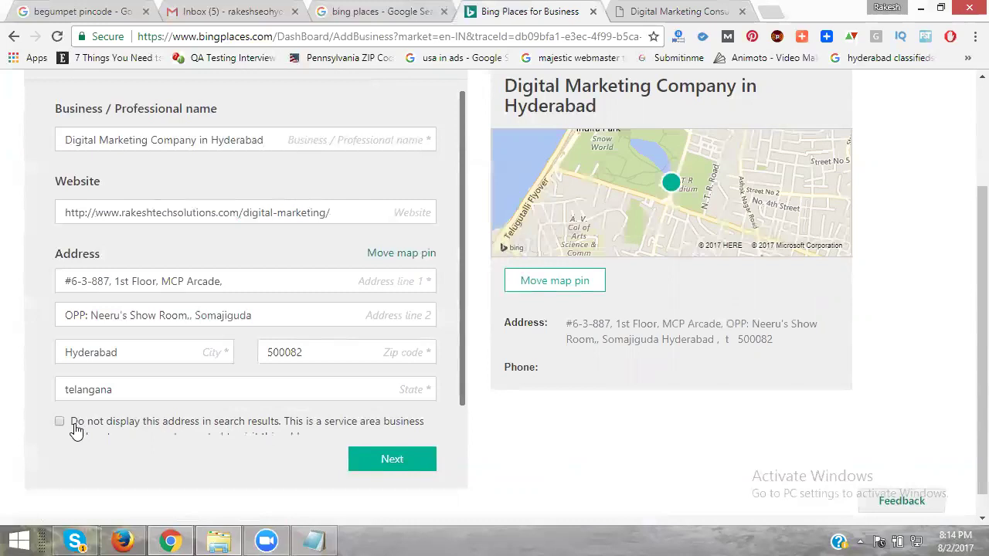
# - Drag the business map pin to near Raj Bhavan Road and save it
pyautogui.scroll(1, 433, 373)
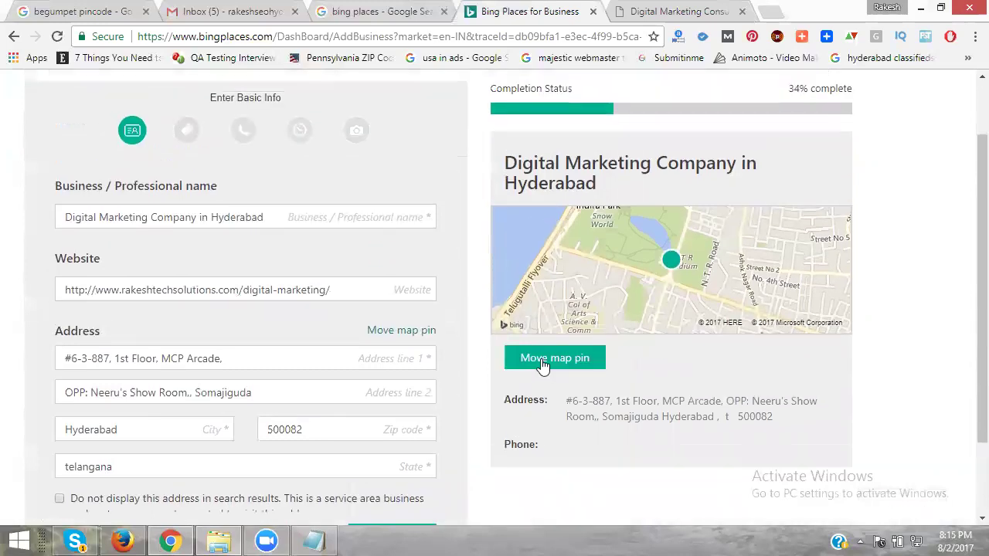
pyautogui.click(543, 361)
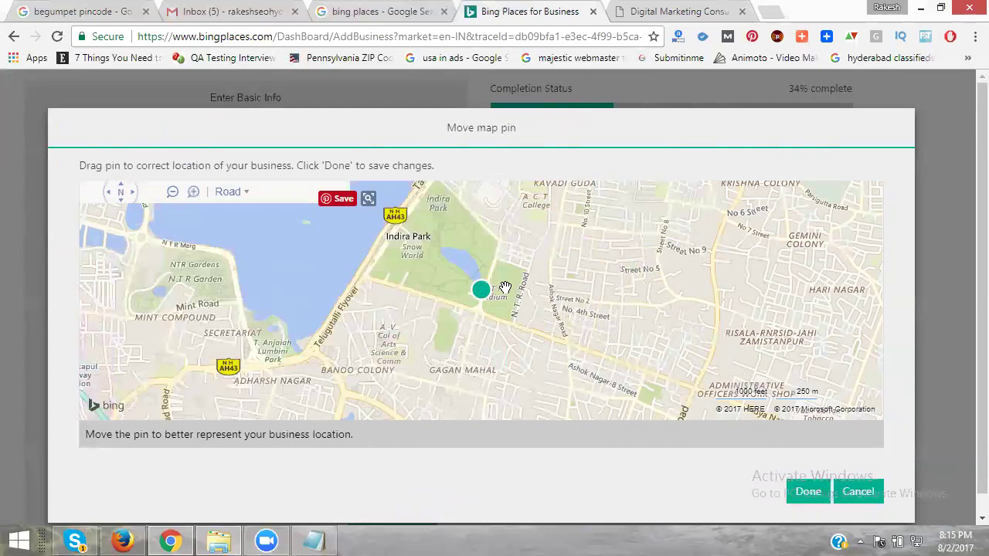
pyautogui.scroll(-2, 505, 289)
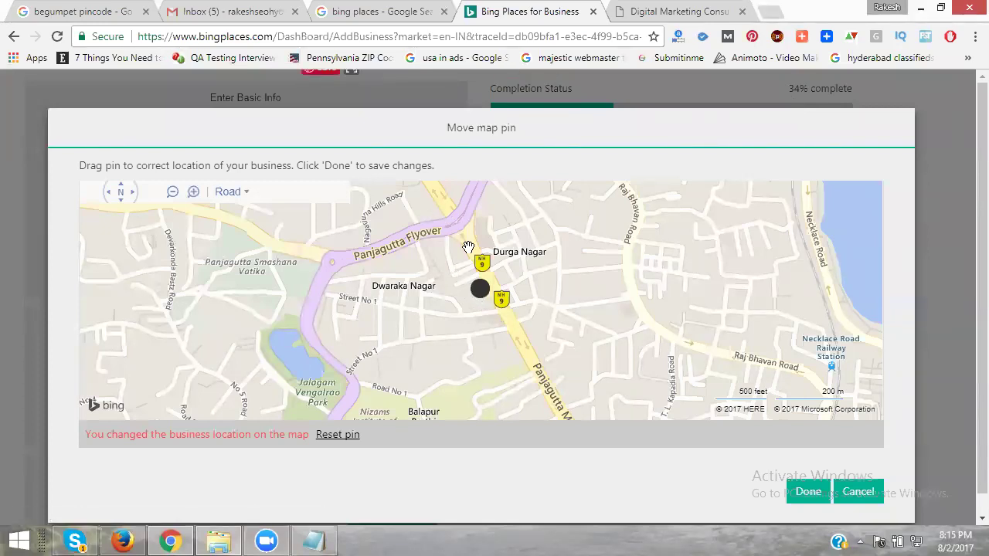
pyautogui.moveTo(462, 253); pyautogui.dragTo(404, 323)
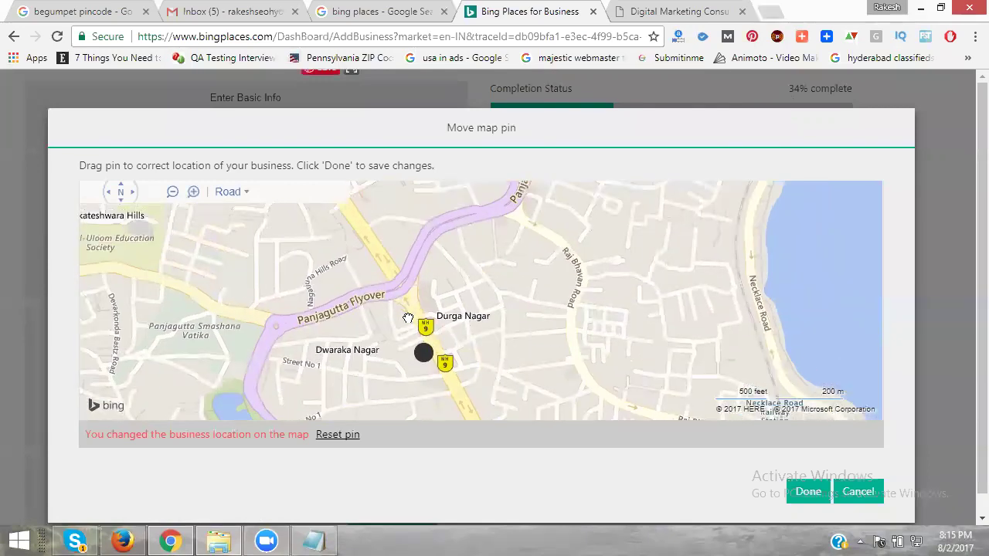
pyautogui.moveTo(424, 364); pyautogui.dragTo(537, 253)
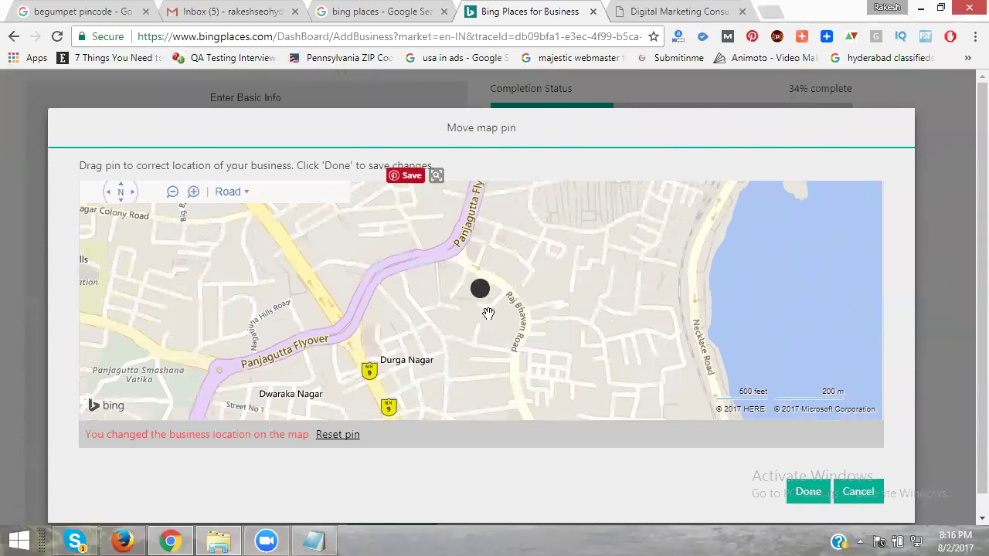
pyautogui.click(808, 493)
# - Choose Software Company as the business category after trying 'corporate company' and 'digital' searches
pyautogui.scroll(-3, 364, 402)
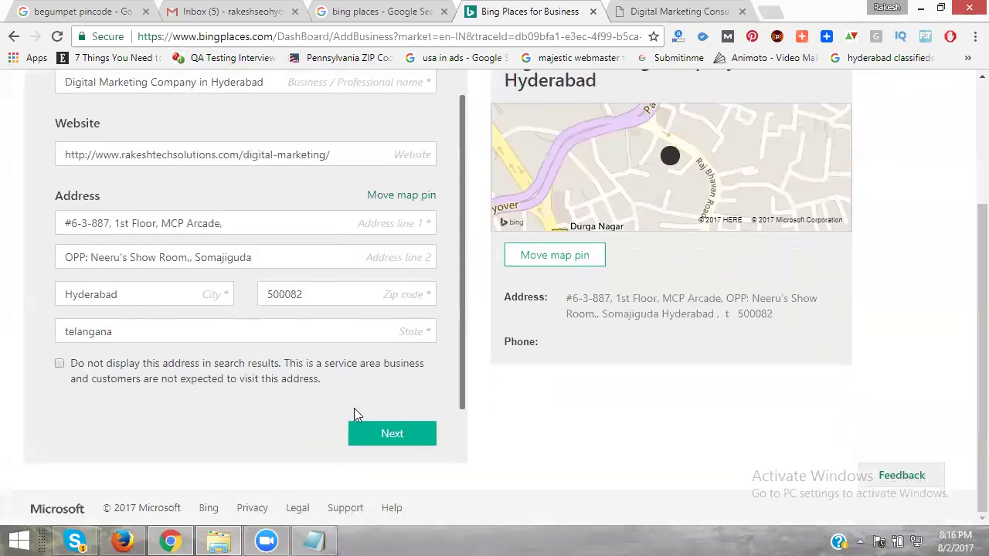
pyautogui.click(381, 435)
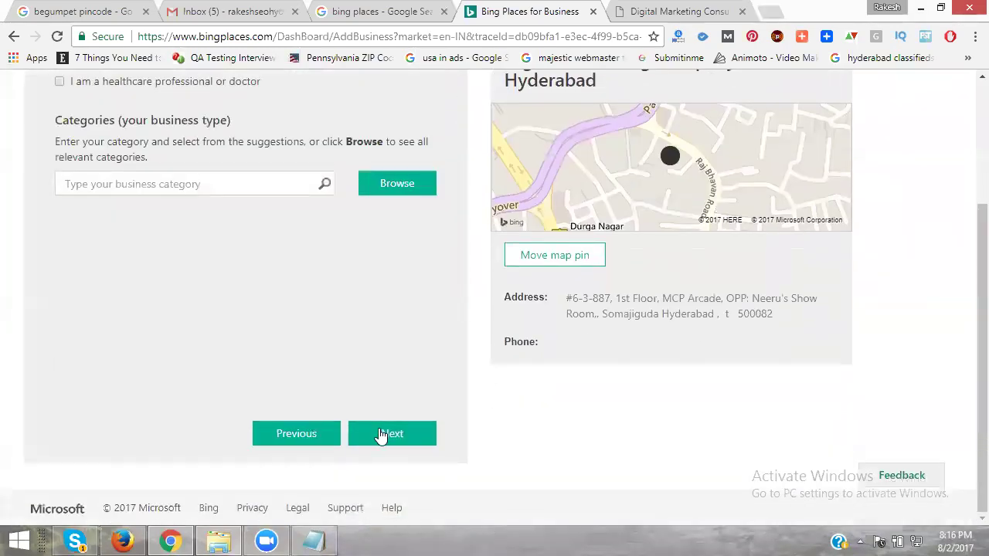
pyautogui.click(214, 184)
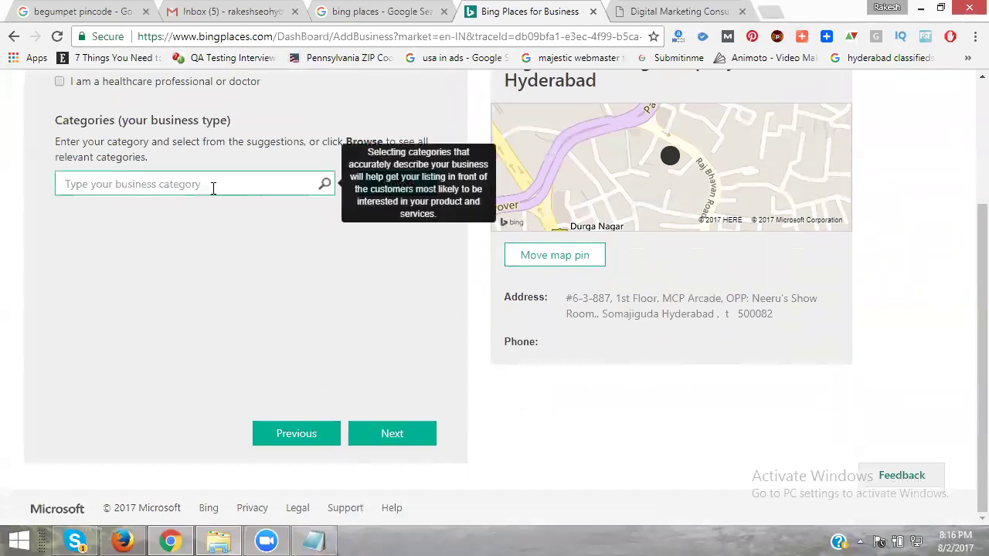
pyautogui.write('corpor')
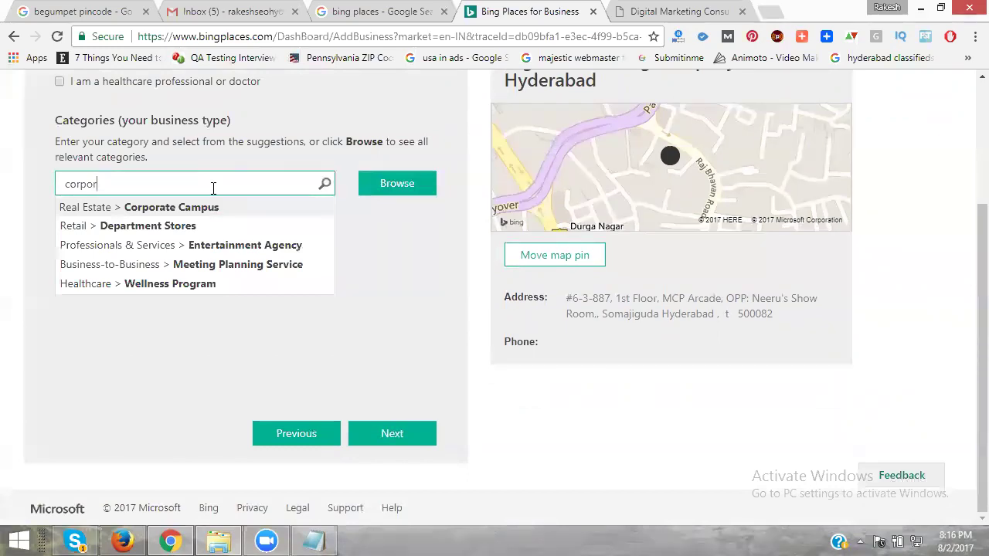
pyautogui.write('ate c')
pyautogui.write('om')
pyautogui.write('pany')
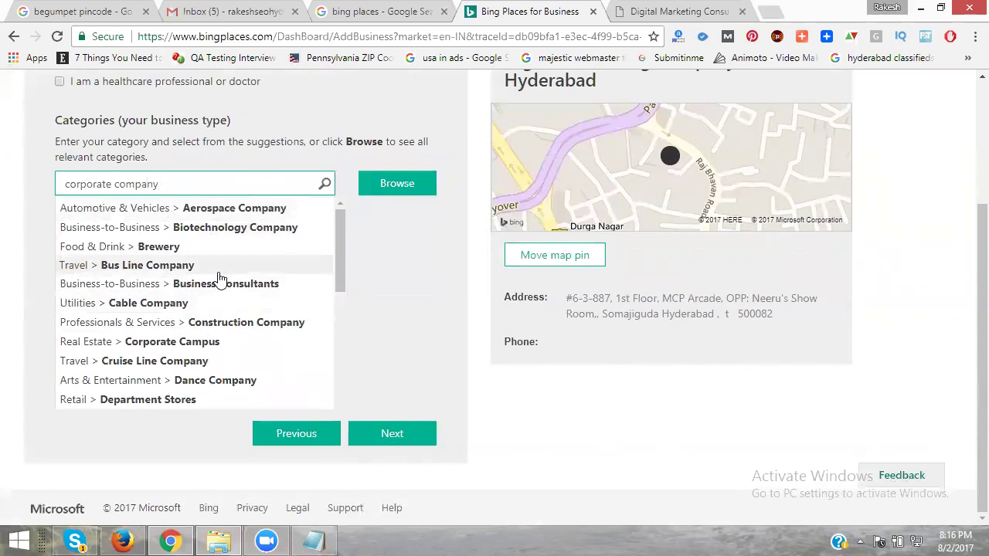
pyautogui.press('BackSpace')
pyautogui.press('BackSpace')
pyautogui.press('BackSpace')
pyautogui.press('BackSpace')
pyautogui.press('BackSpace')
pyautogui.press('BackSpace')
pyautogui.press('BackSpace')
pyautogui.press('BackSpace')
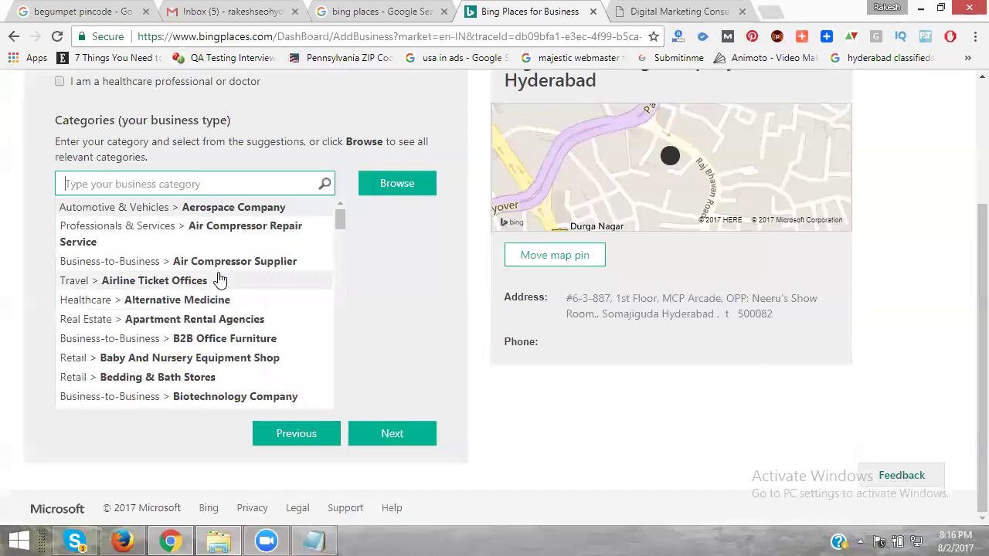
pyautogui.write('digita')
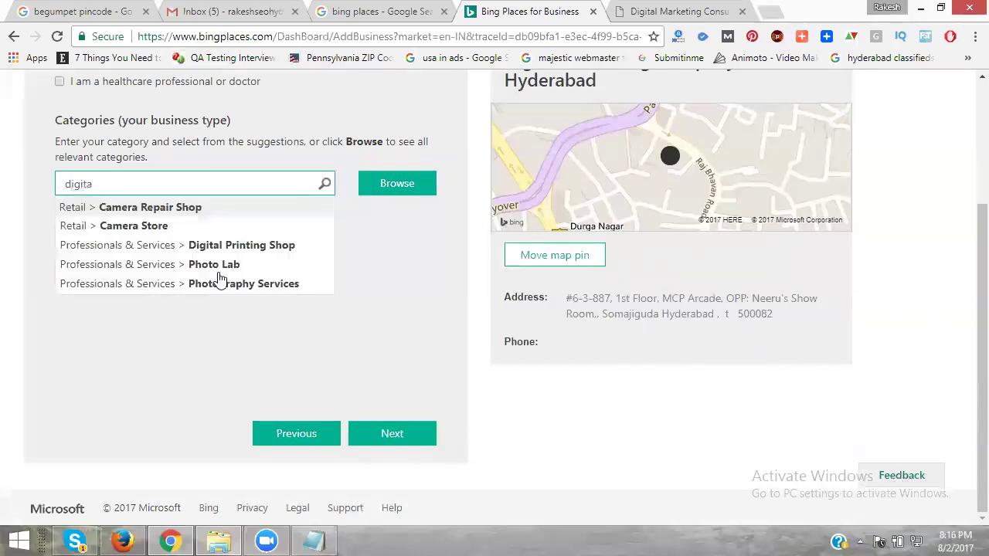
pyautogui.write('l')
pyautogui.press('BackSpace')
pyautogui.press('BackSpace')
pyautogui.press('BackSpace')
pyautogui.press('BackSpace')
pyautogui.write('softw')
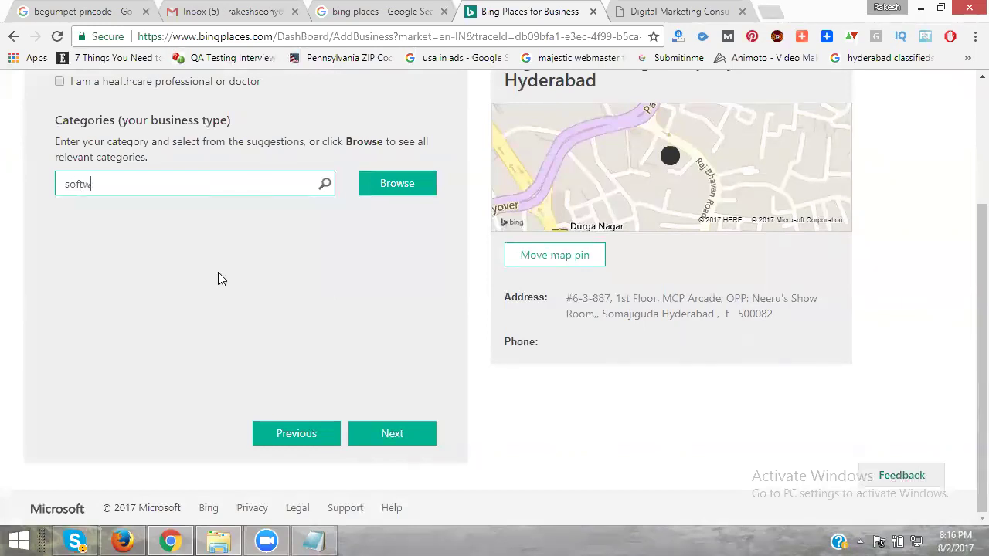
pyautogui.write('are')
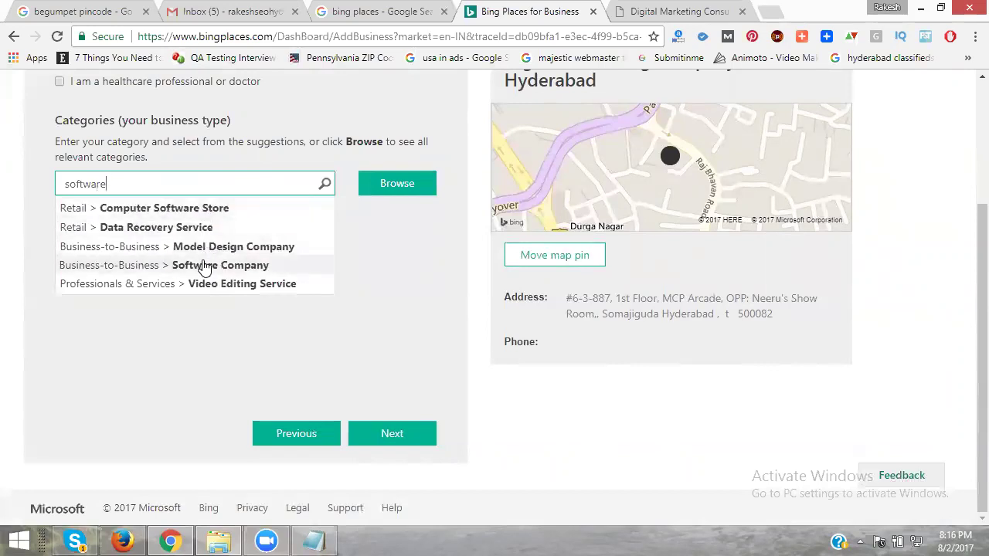
pyautogui.click(205, 265)
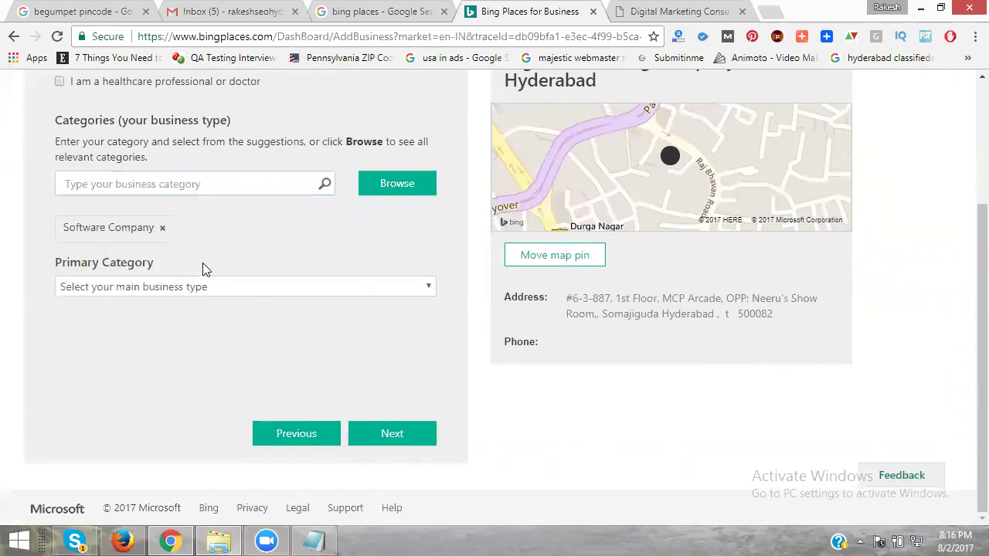
pyautogui.click(386, 437)
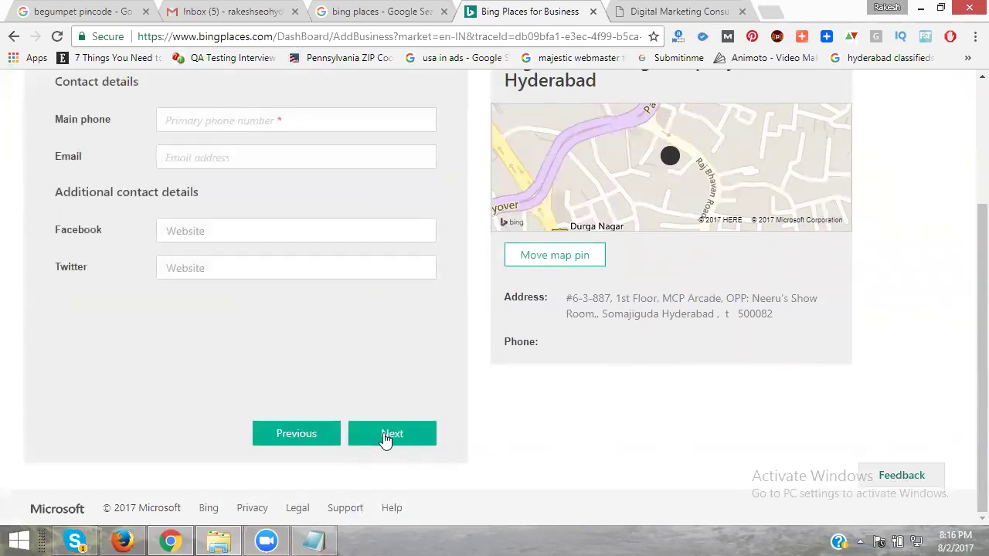
# - Enter the business's main phone number and contact e-mail address on the contact step
pyautogui.click(194, 122)
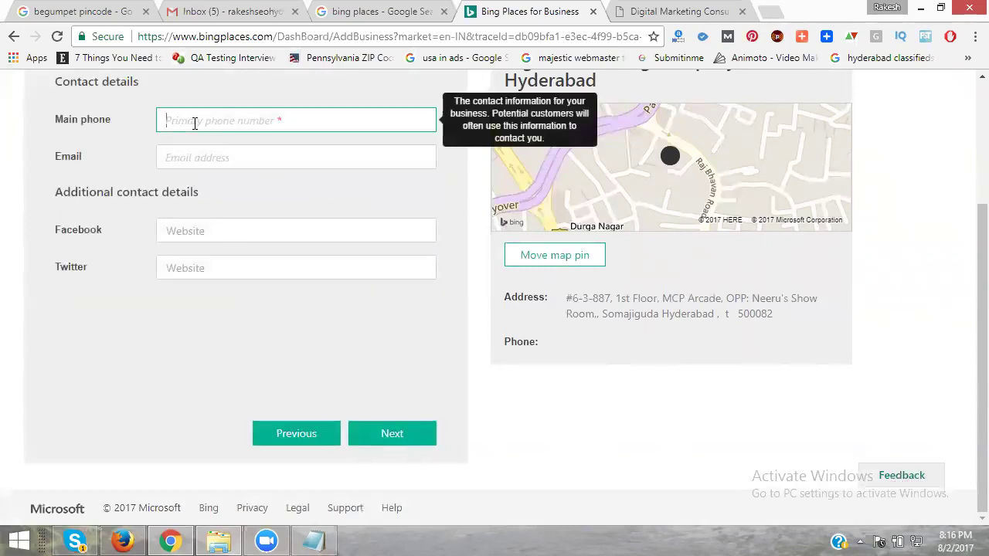
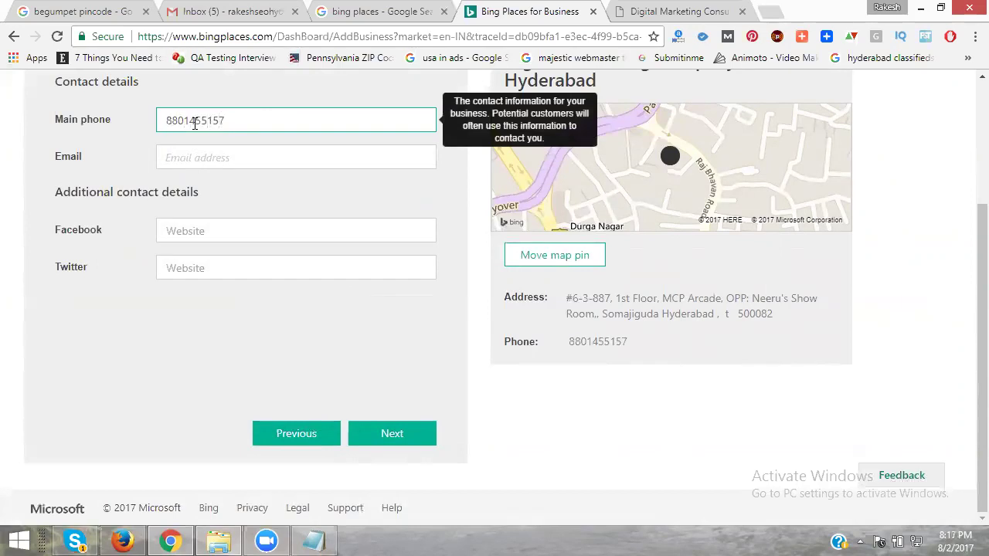
pyautogui.click(206, 162)
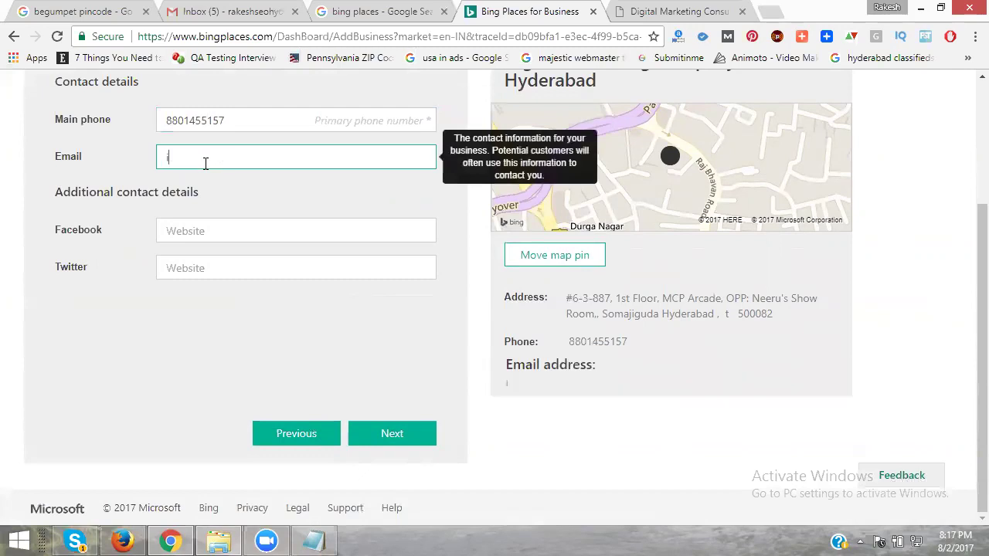
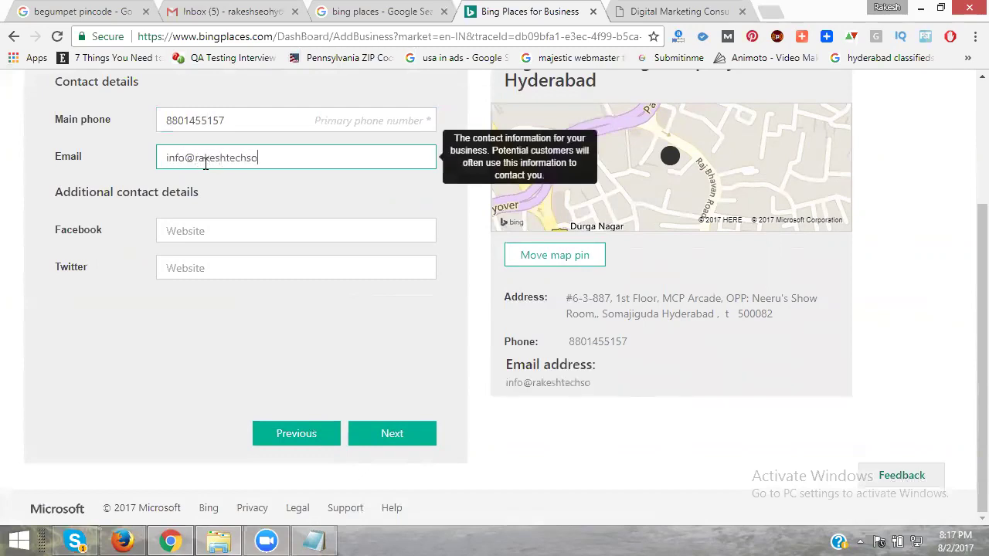
pyautogui.click(179, 235)
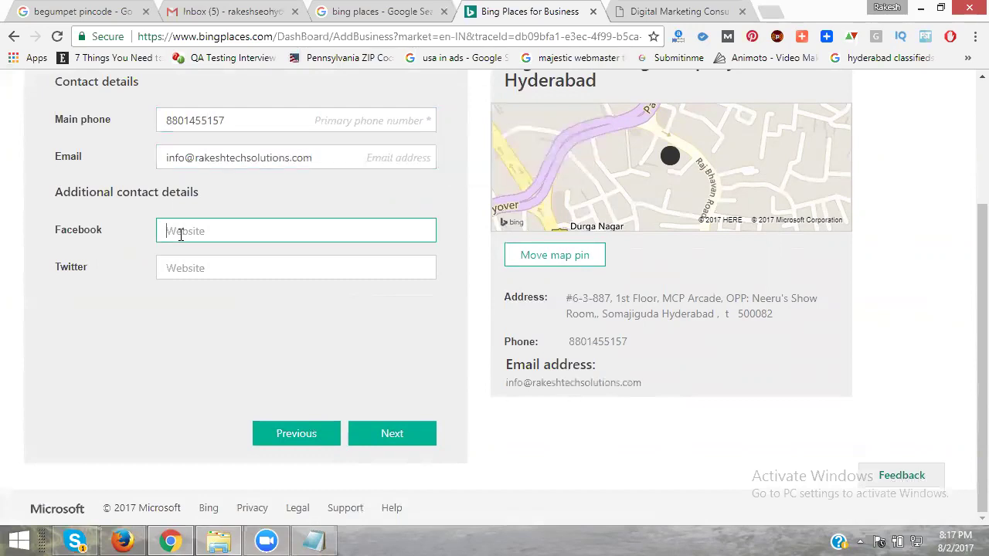
pyautogui.click(187, 268)
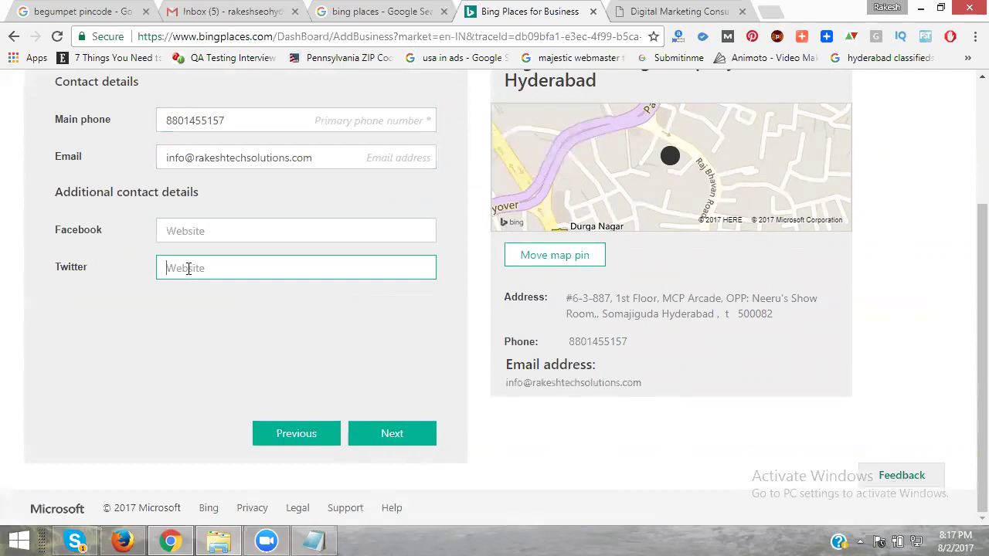
# - Copy the company's Facebook page URL from its website and paste it into the Facebook field
pyautogui.click(688, 12)
pyautogui.scroll(-3, 812, 247)
pyautogui.scroll(-10, 823, 302)
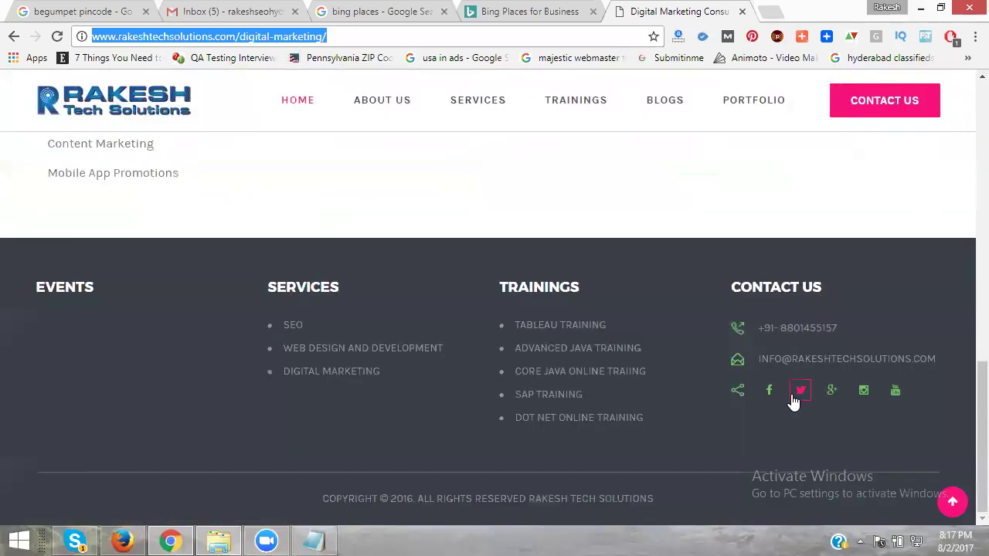
pyautogui.click(769, 391)
pyautogui.click(265, 39)
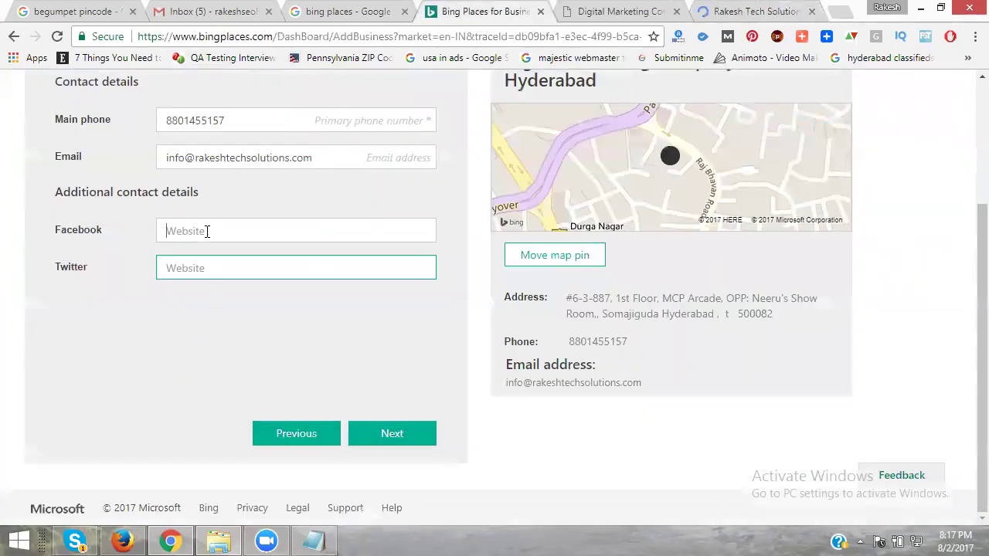
pyautogui.click(207, 231)
pyautogui.write('https://www.facebook.com/RakeshTechSolutions/')
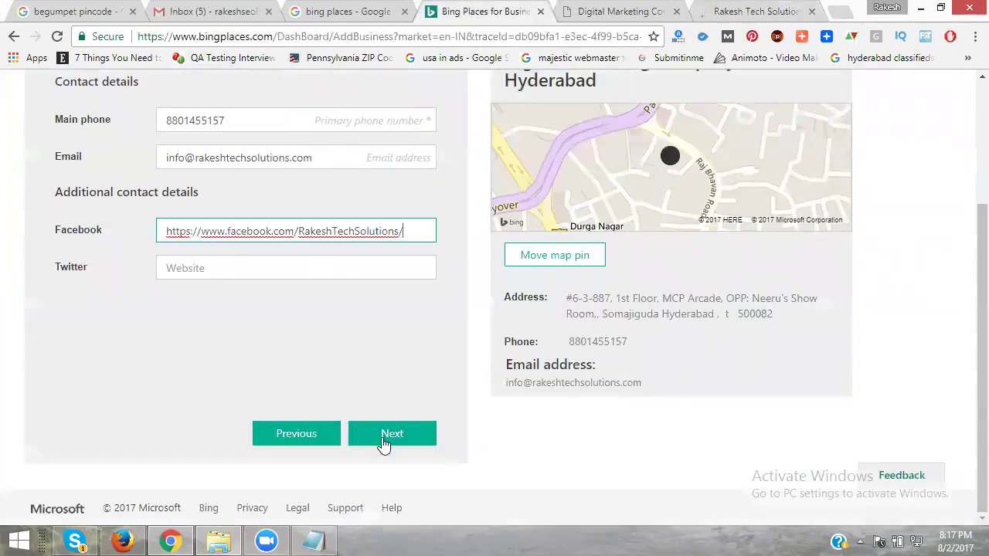
# - Set the working hours option to show specific business hours
pyautogui.click(384, 435)
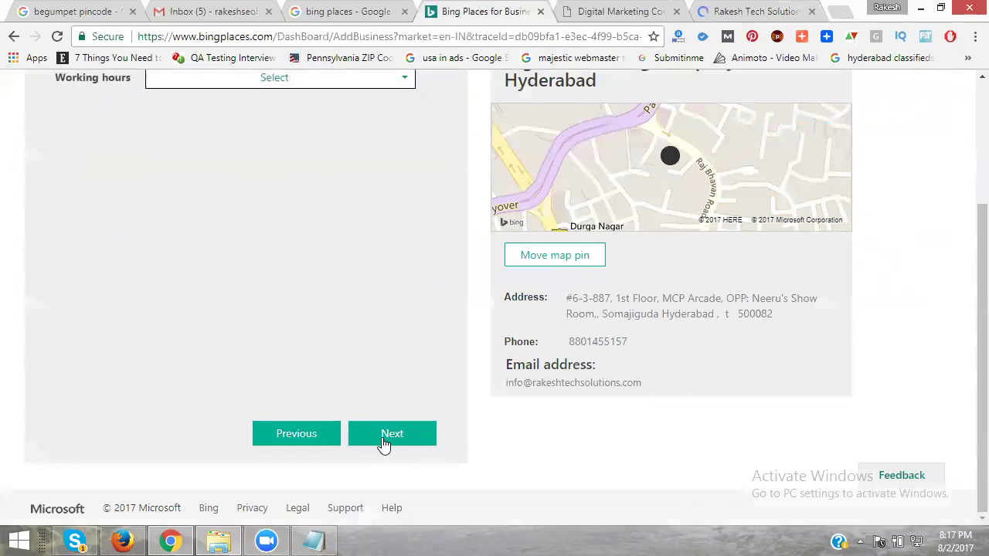
pyautogui.scroll(2, 226, 302)
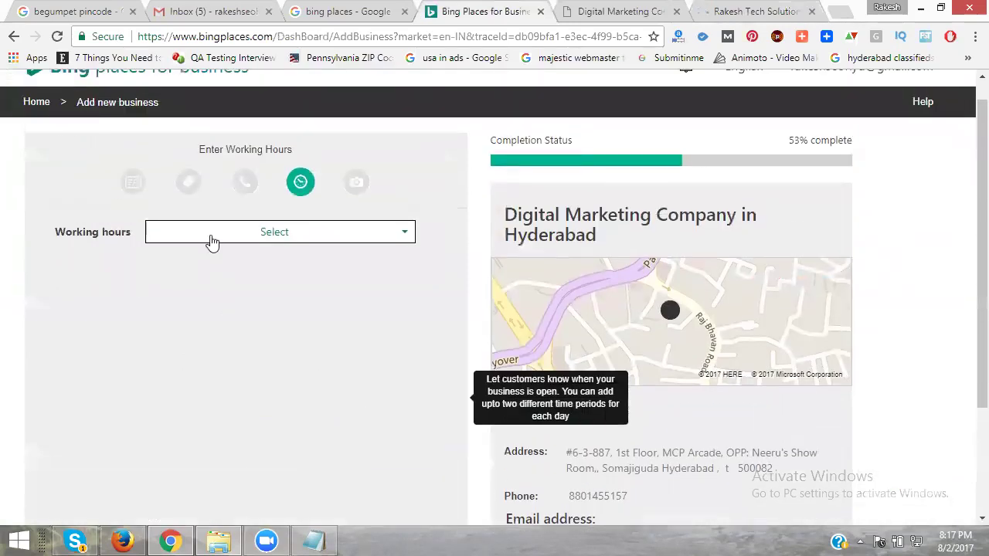
pyautogui.click(210, 237)
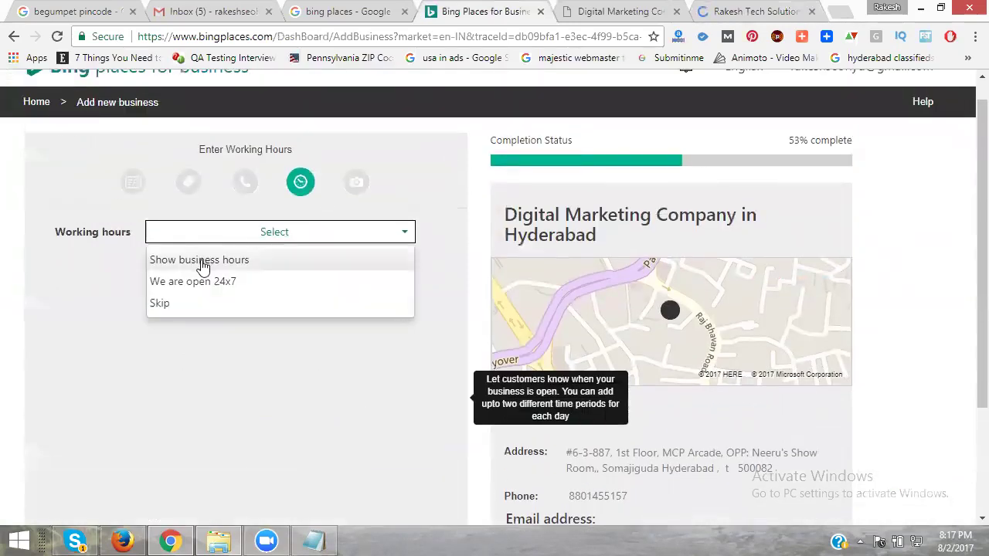
pyautogui.click(201, 262)
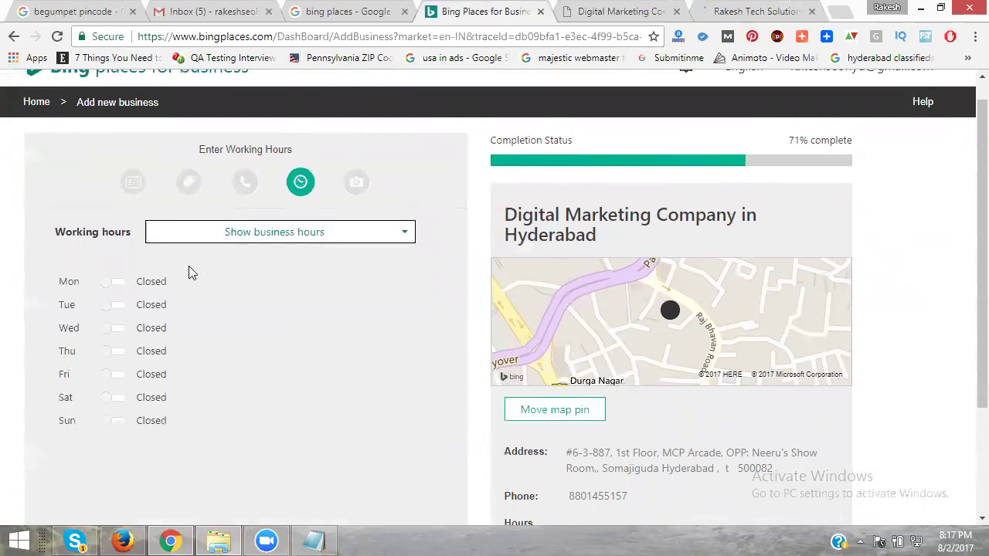
# - Mark Monday open with a 10 opening time, then go back a page
pyautogui.click(114, 284)
pyautogui.click(115, 320)
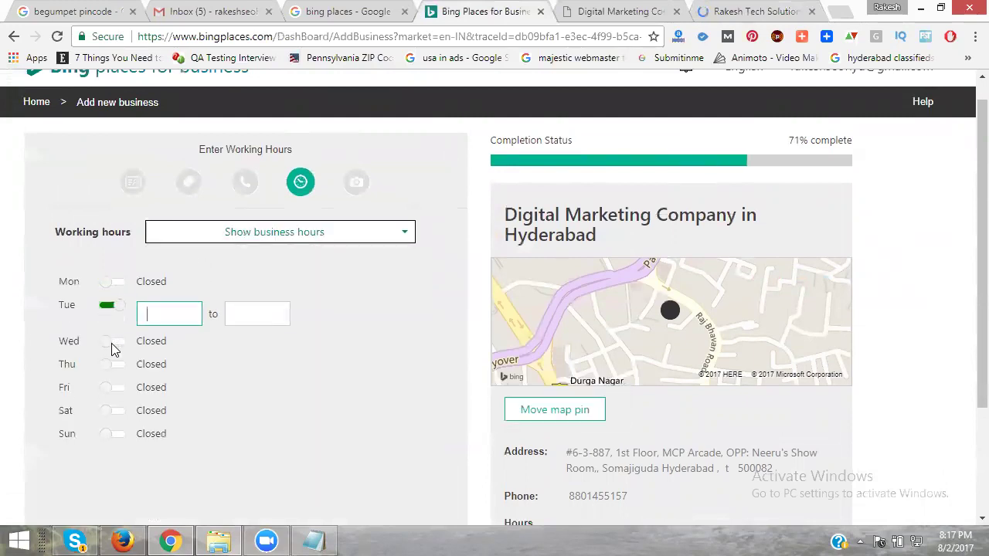
pyautogui.click(116, 330)
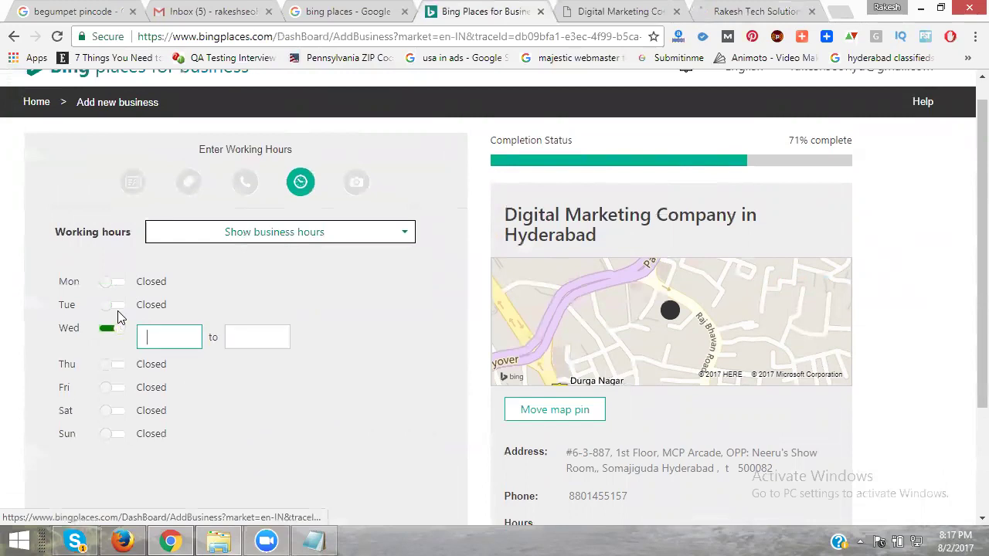
pyautogui.click(116, 319)
pyautogui.click(116, 282)
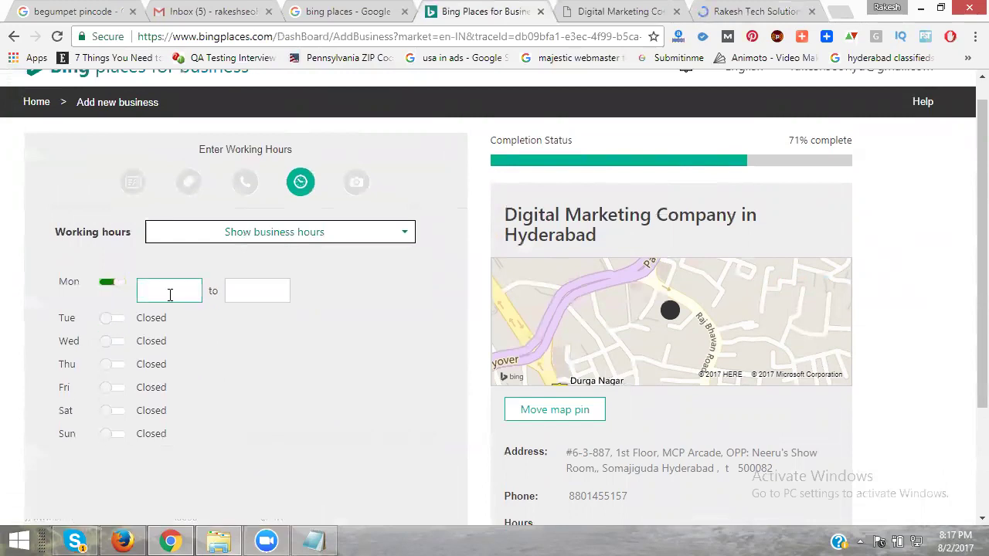
pyautogui.write('10')
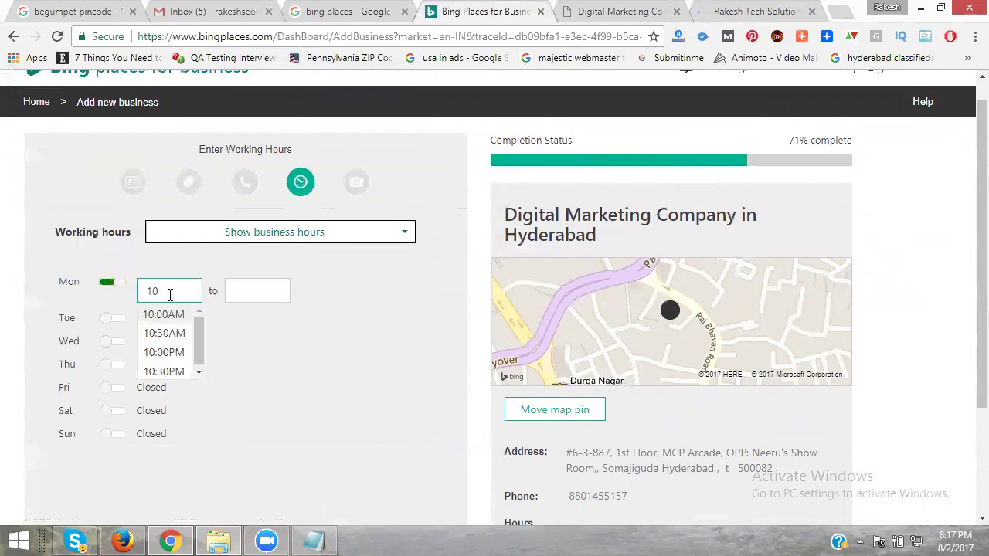
pyautogui.hotkey('alt', 'Left')
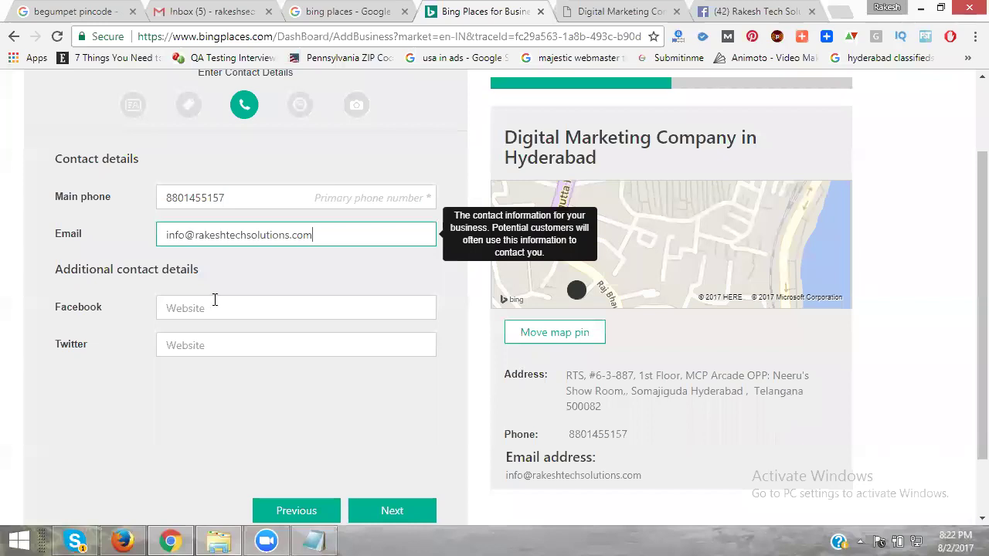
# - Re-enter the Facebook page link in the Facebook field, undoing a wrong paste first
pyautogui.click(215, 300)
pyautogui.write('#6-3-887, 1st Floor, MCP Arcade,')
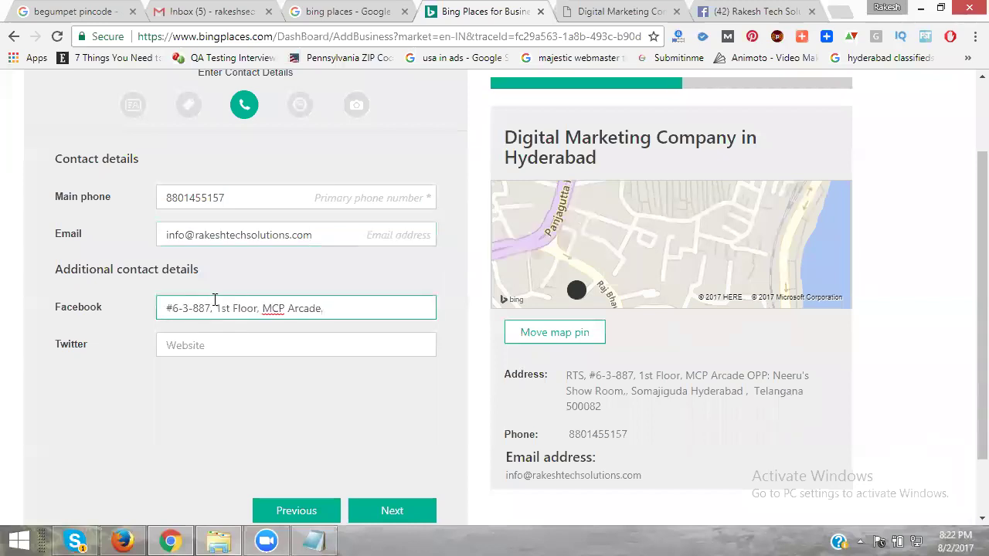
pyautogui.hotkey('ctrl', 'z')
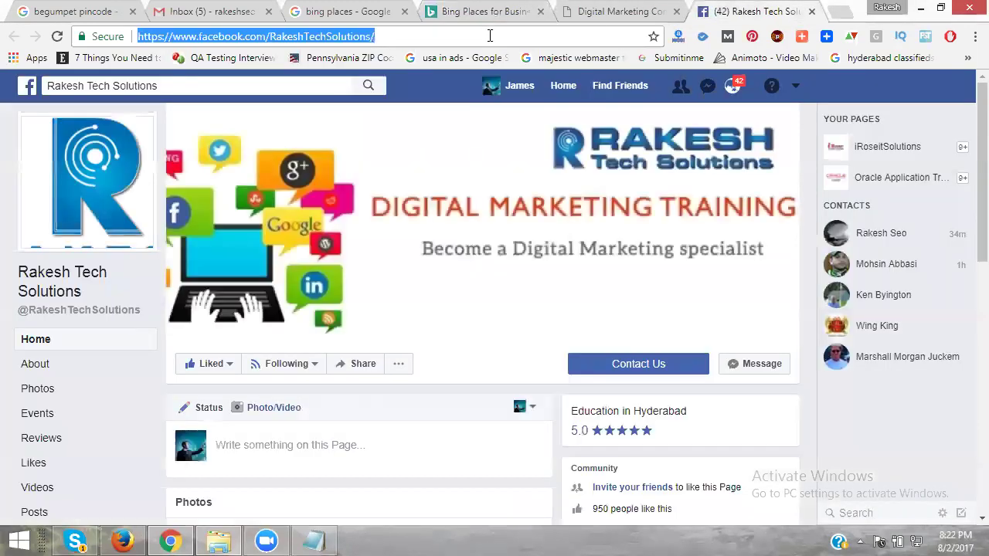
pyautogui.click(486, 11)
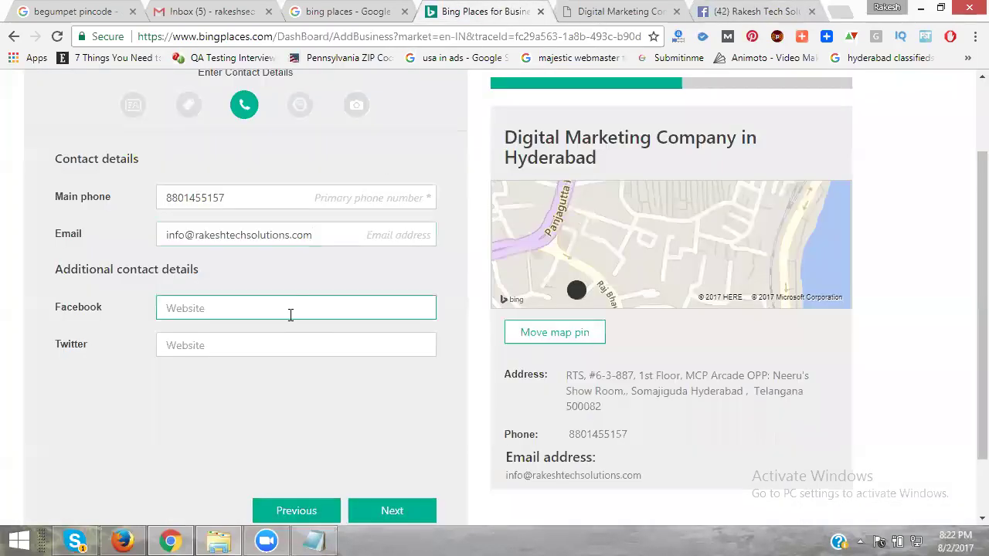
pyautogui.write('https://www.facebook.com/RakeshTechSolutions/')
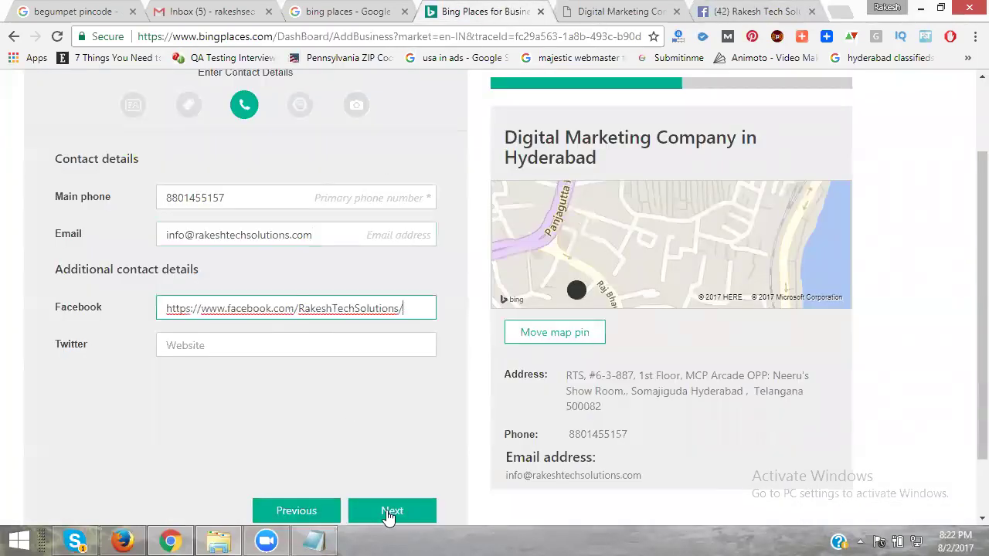
# - Show specific business hours and set Monday to 10:00AM–6:00PM
pyautogui.click(387, 512)
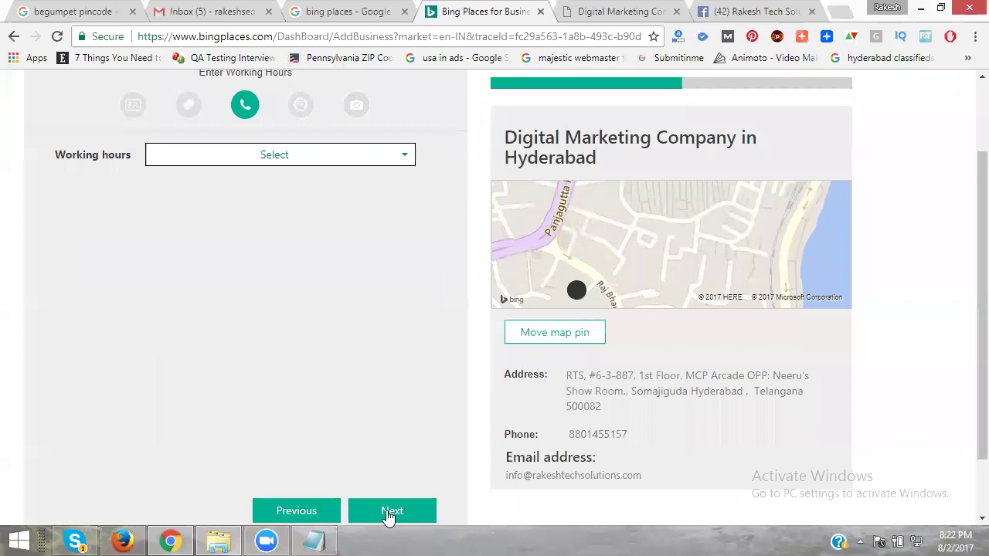
pyautogui.click(337, 161)
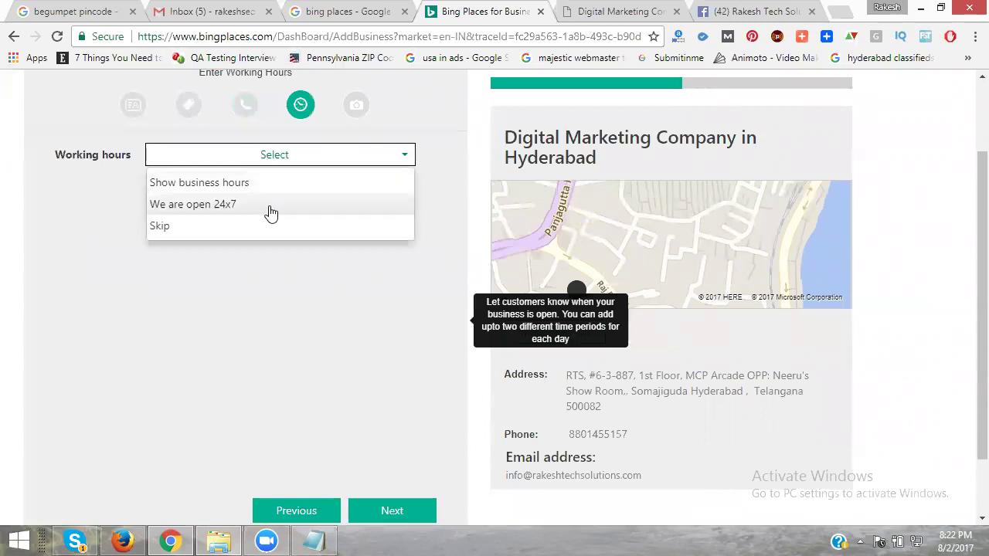
pyautogui.click(269, 184)
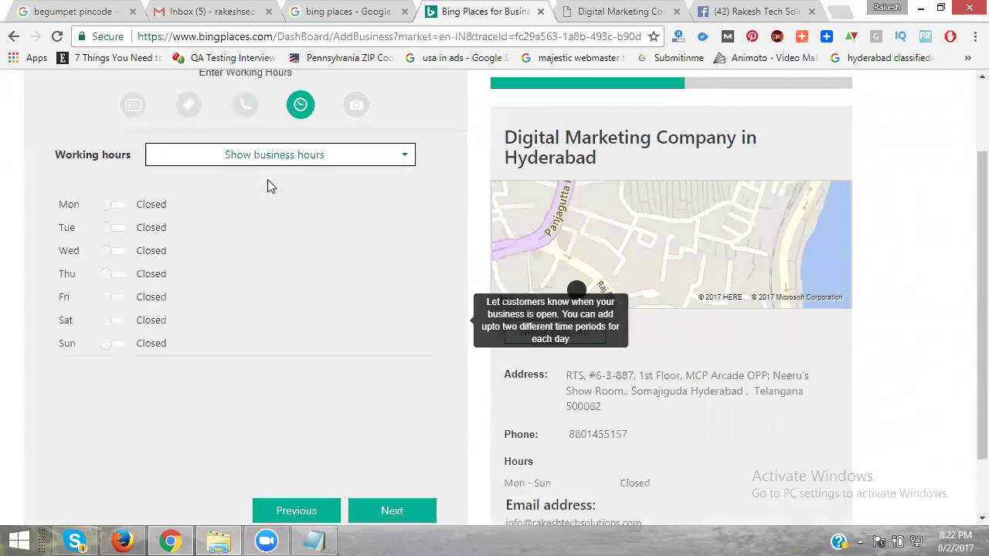
pyautogui.click(116, 205)
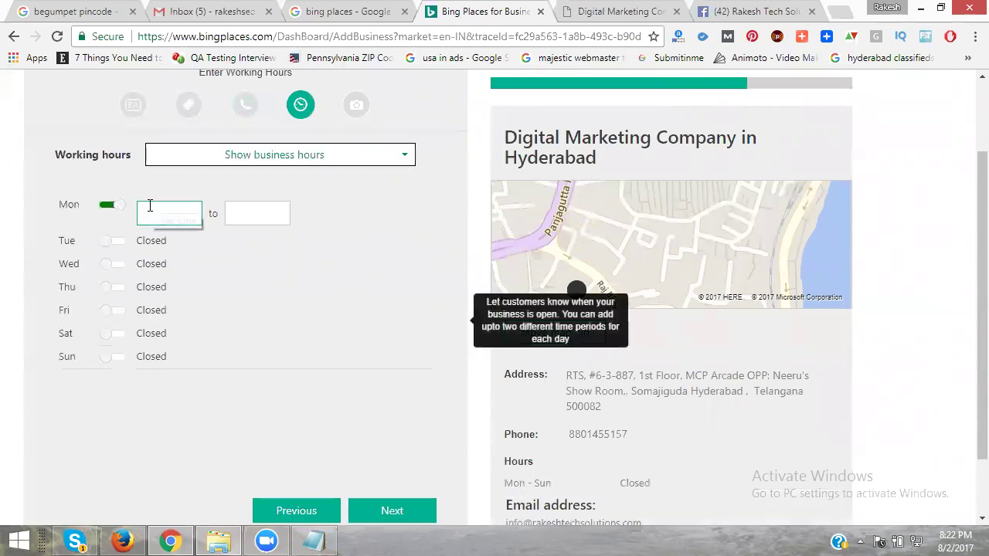
pyautogui.write('10')
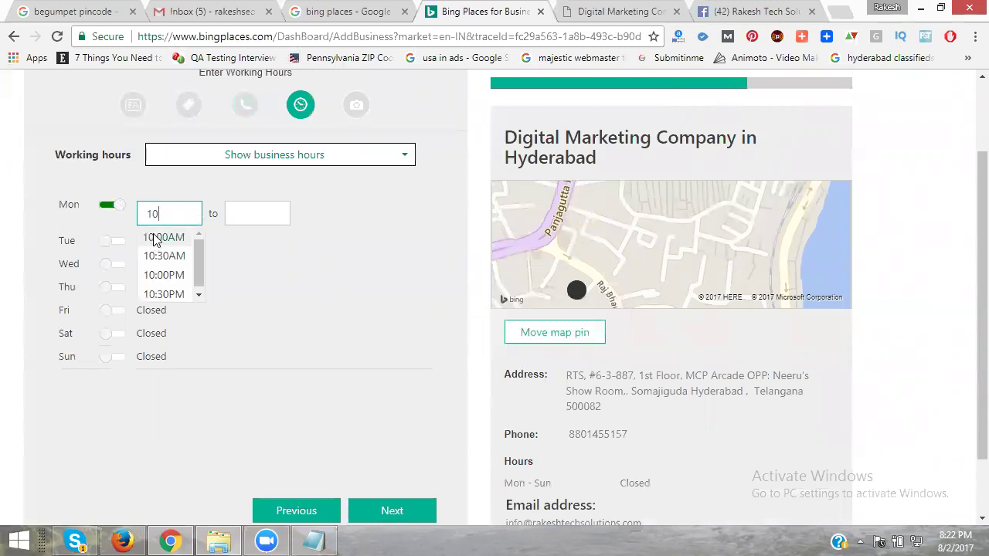
pyautogui.click(155, 235)
pyautogui.write('6')
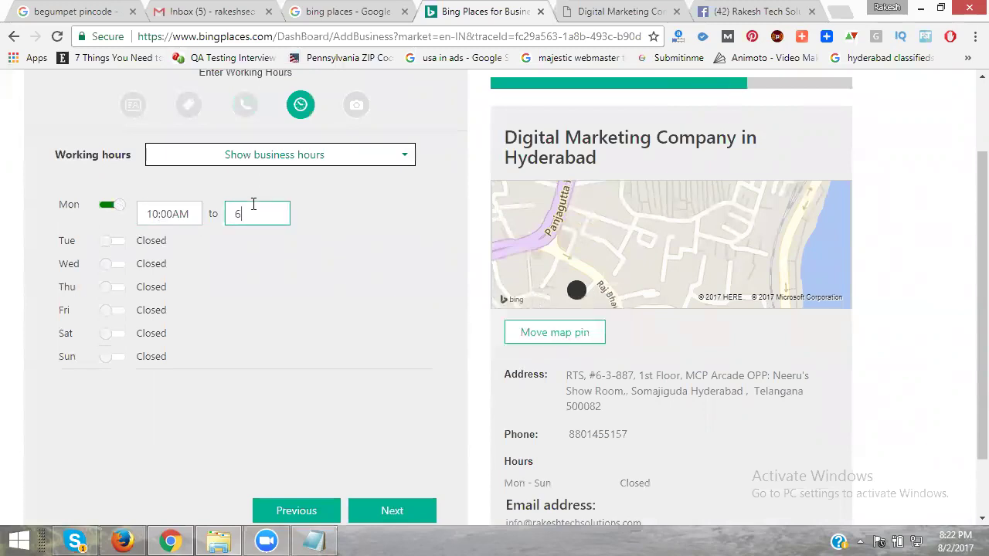
pyautogui.click(247, 240)
# - Open Tuesday through Saturday with the same hours, changing Saturday's closing time to 1:00PM
pyautogui.click(112, 241)
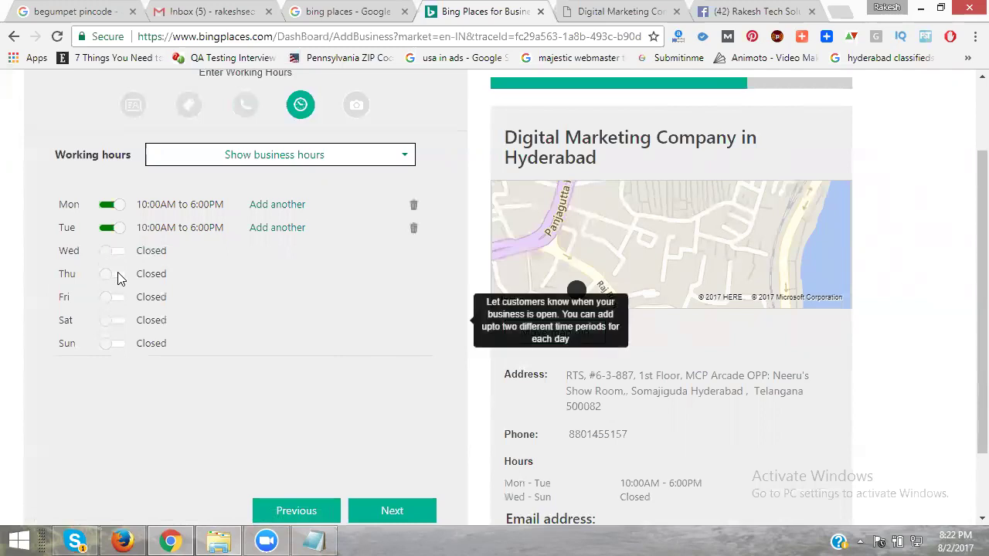
pyautogui.click(114, 275)
pyautogui.click(116, 253)
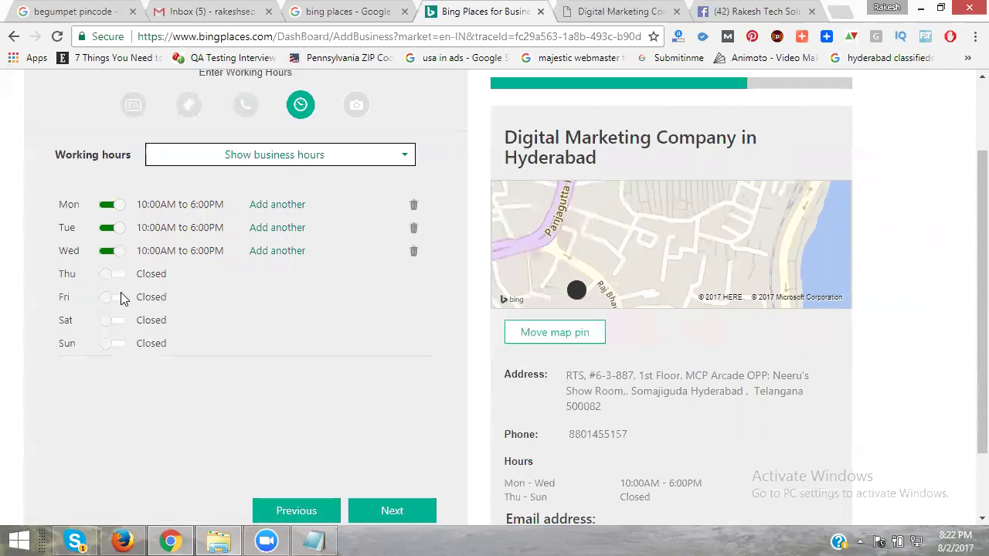
pyautogui.click(116, 274)
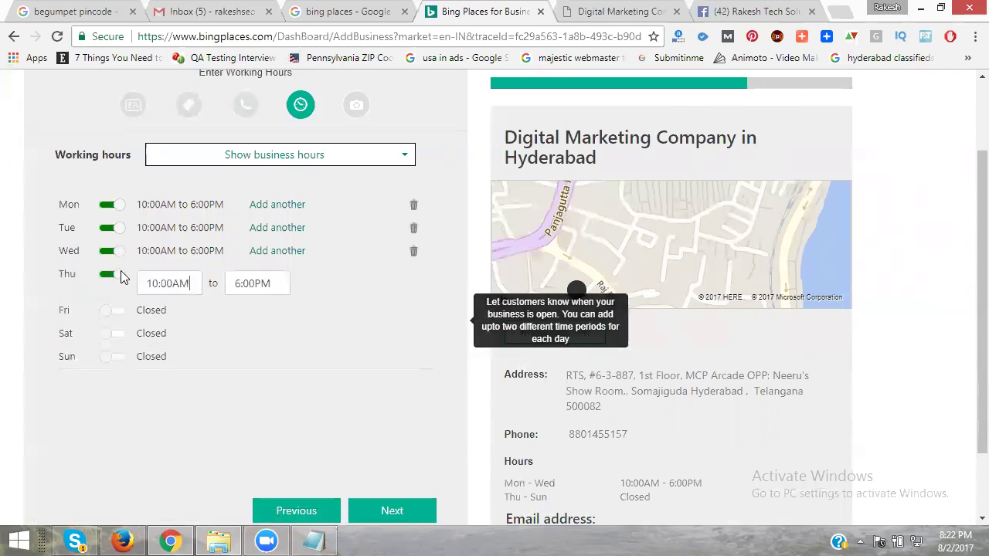
pyautogui.click(116, 312)
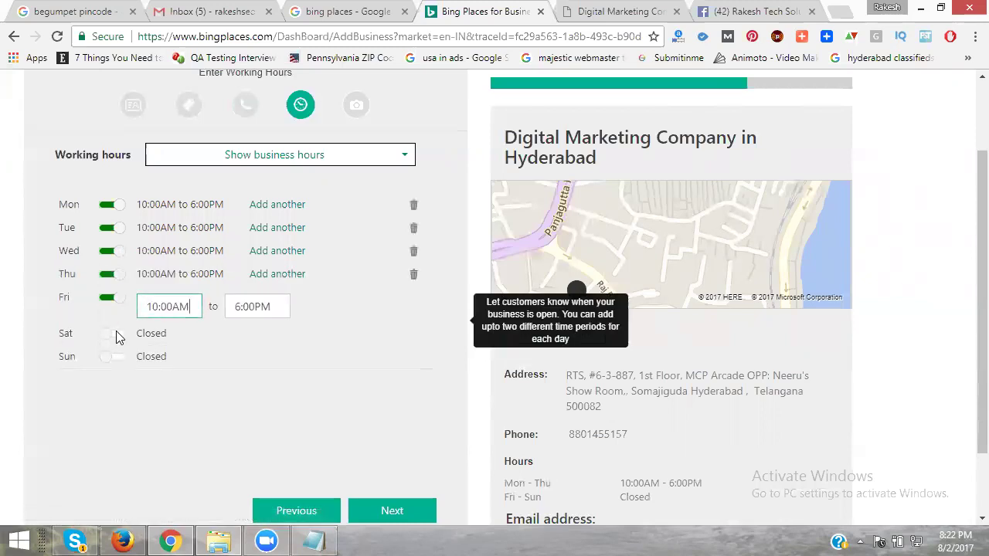
pyautogui.click(116, 334)
pyautogui.click(238, 331)
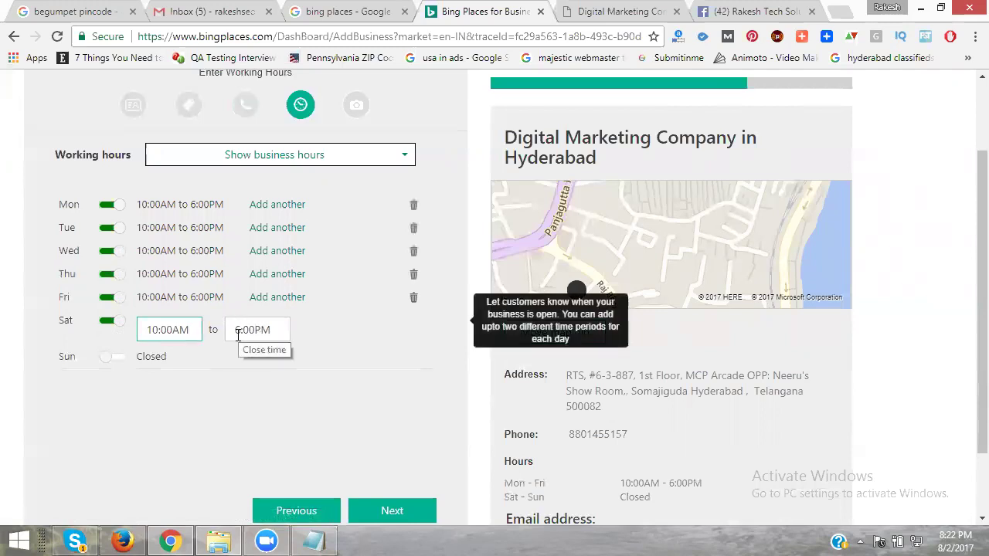
pyautogui.press('BackSpace')
pyautogui.write('1')
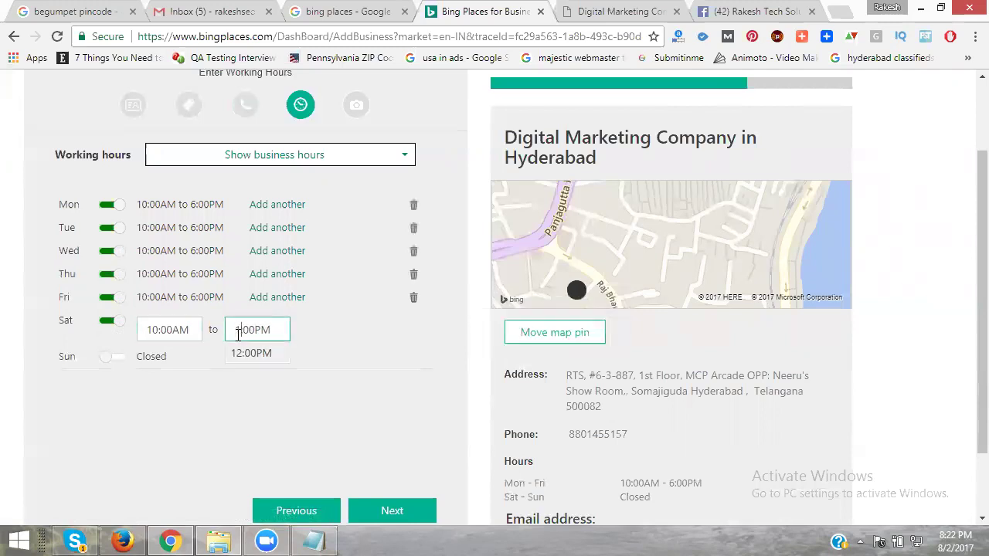
pyautogui.click(242, 353)
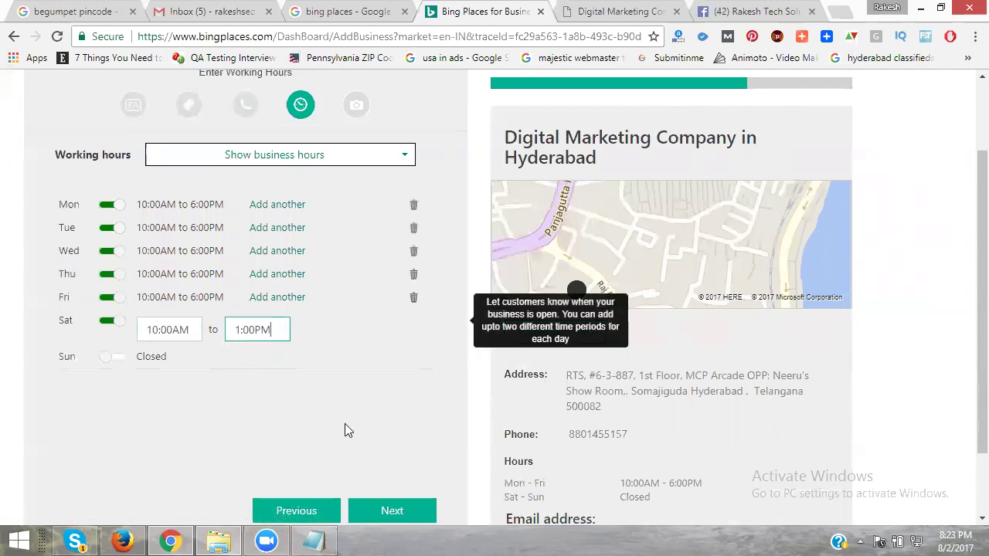
# - Upload the digital_marketing image as the first business photo
pyautogui.click(392, 512)
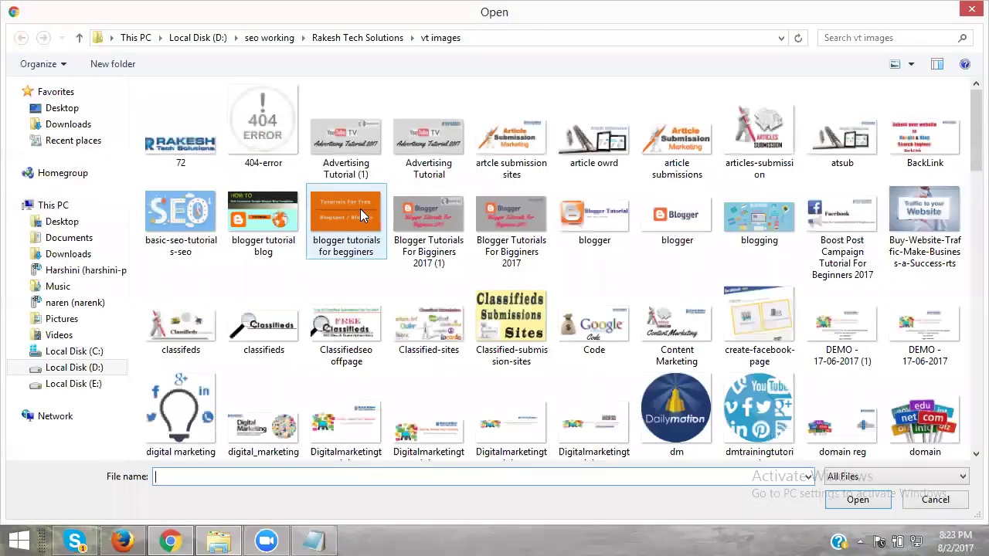
pyautogui.doubleClick(285, 430)
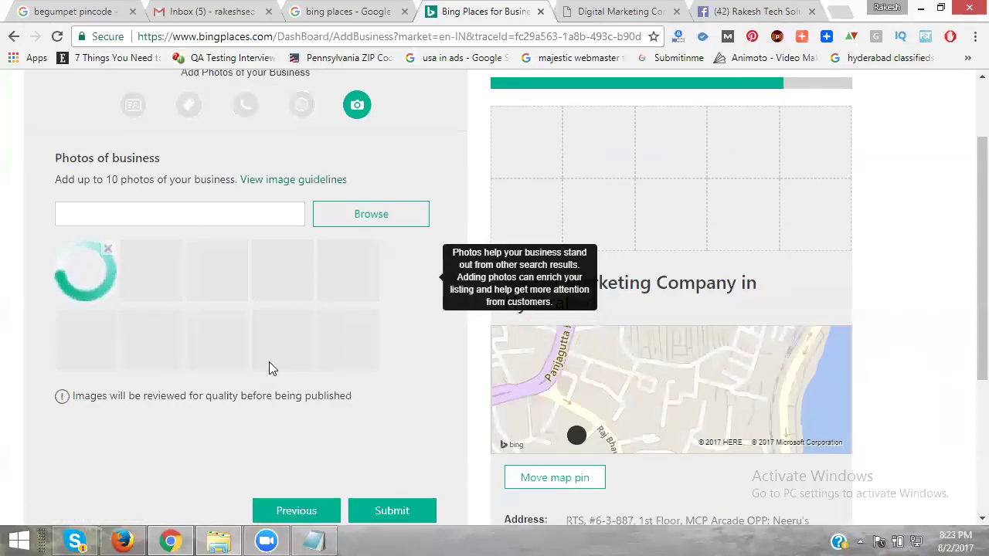
# - Submit the listing and request a postal PIN with Attn 'digital marketing company in hyderabad'
pyautogui.click(414, 511)
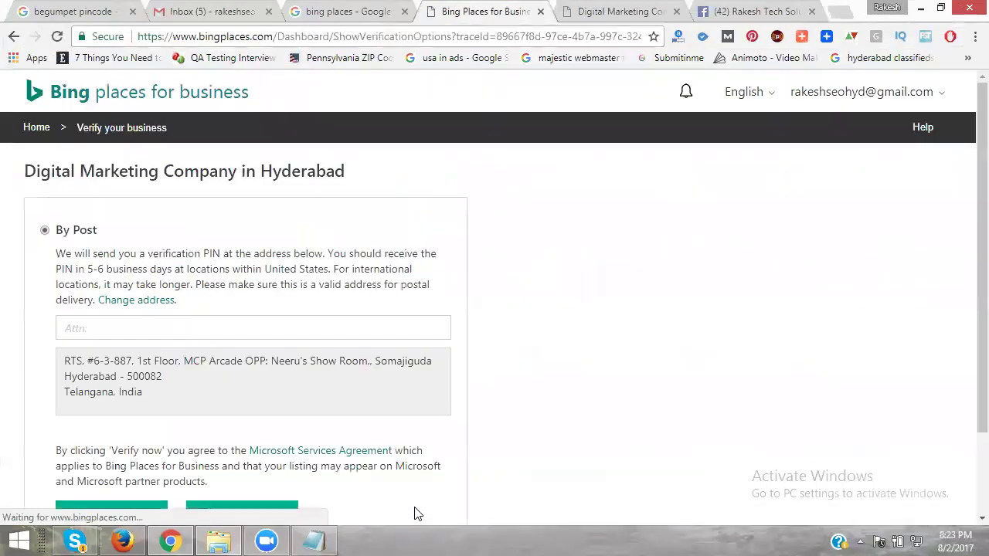
pyautogui.click(280, 335)
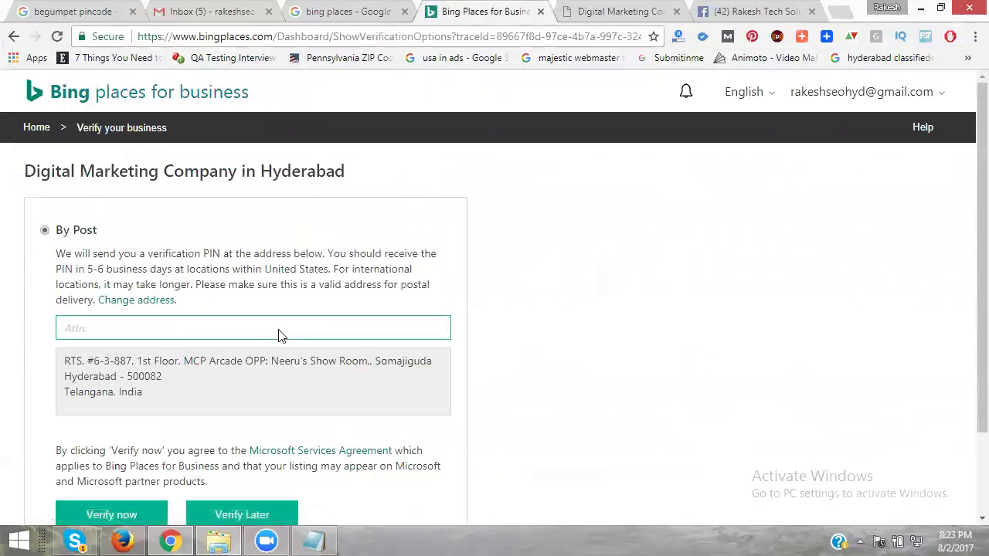
pyautogui.write('digit')
pyautogui.write('al mark')
pyautogui.write('eting com')
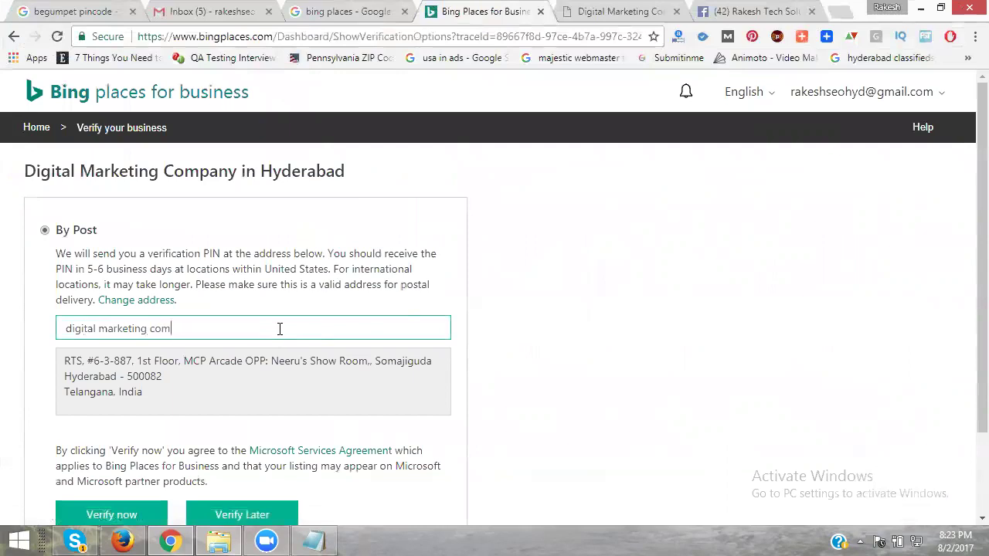
pyautogui.write('pan')
pyautogui.write('y in hyd')
pyautogui.write('erabad')
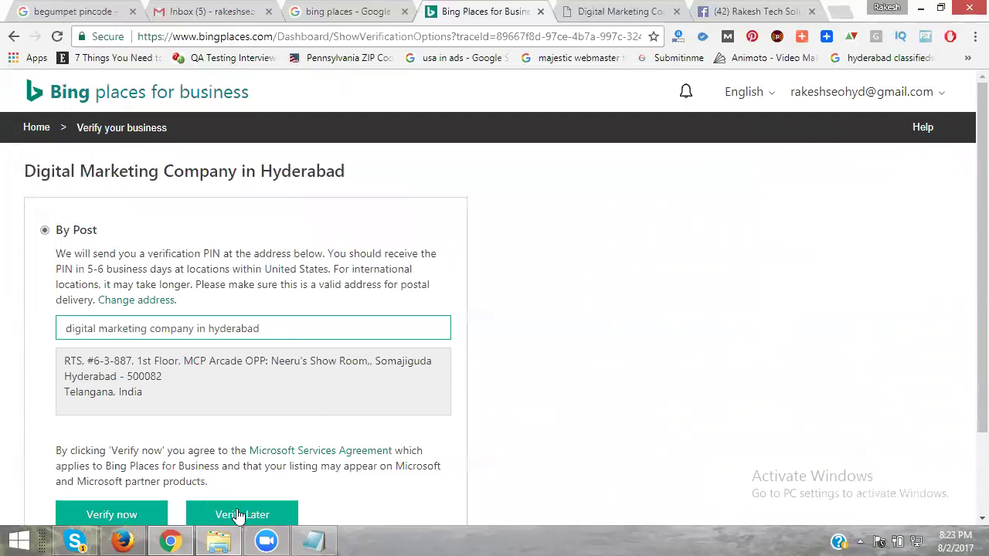
pyautogui.click(145, 516)
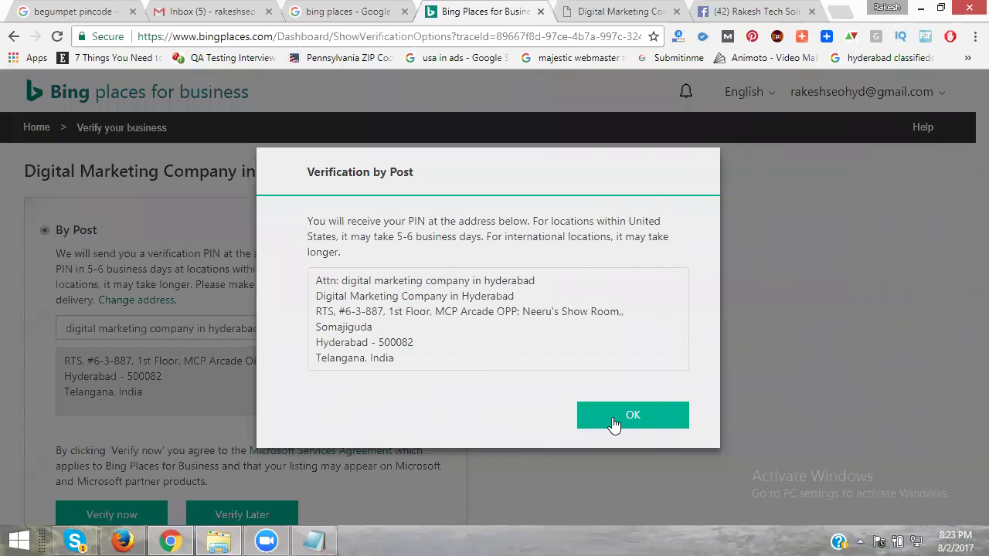
# - Acknowledge the Verification by Post notice with OK
pyautogui.click(613, 417)
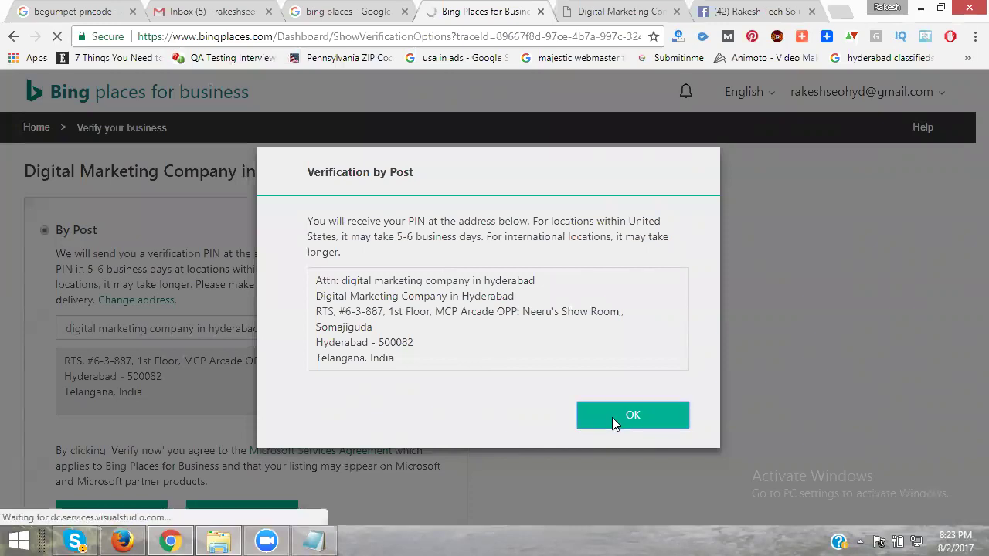